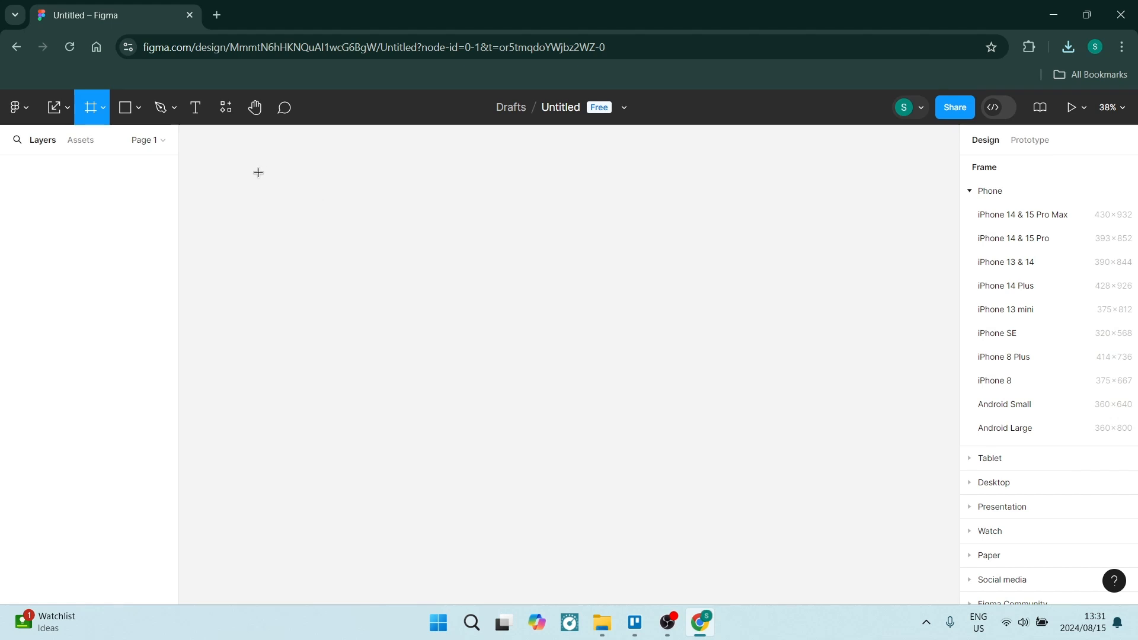
Place the Pinterest_Logo.svg image on the empty canvas and select it.
click(138, 109)
click(137, 109)
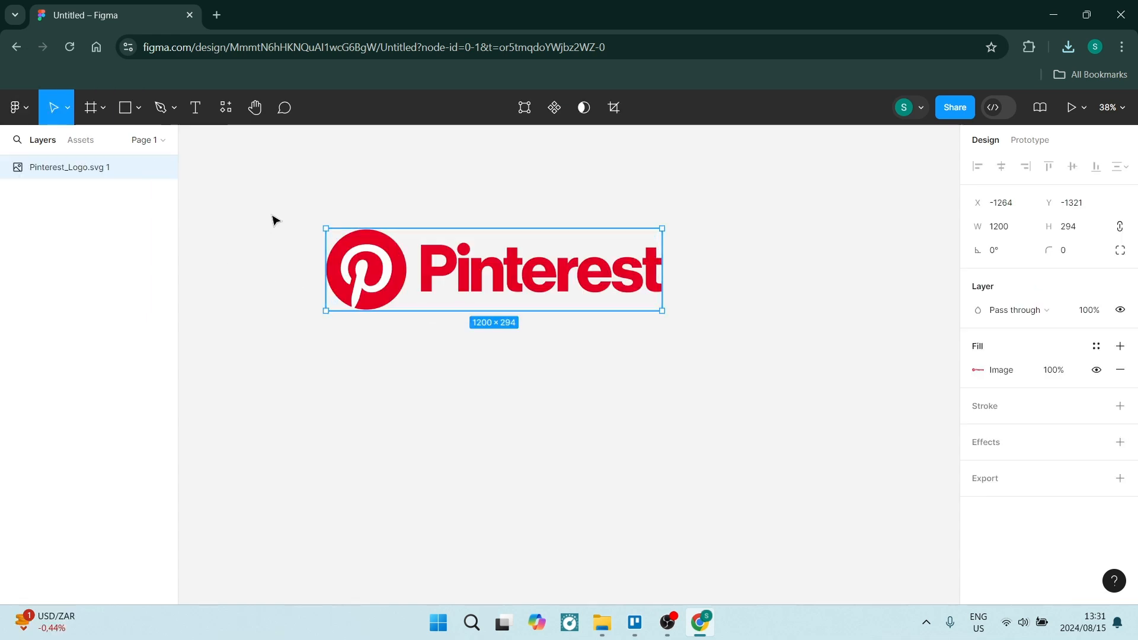
click(284, 248)
click(355, 264)
Draw a slice about 386 × 172 in the empty area above the left end of the Pinterest logo.
click(97, 108)
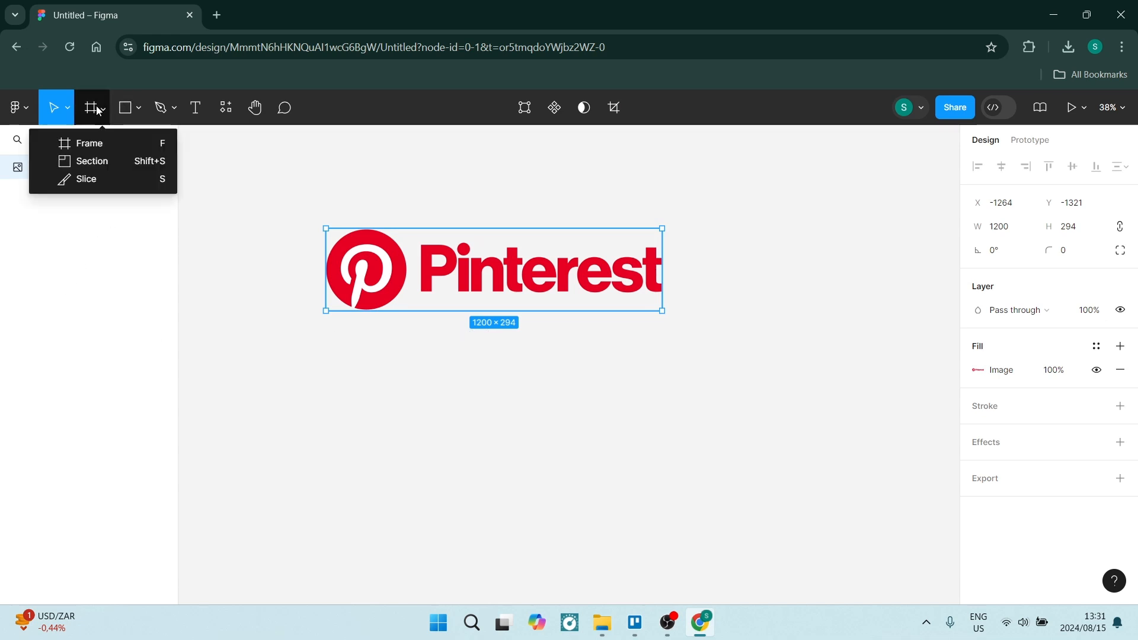
click(100, 178)
drag(235, 152, 344, 200)
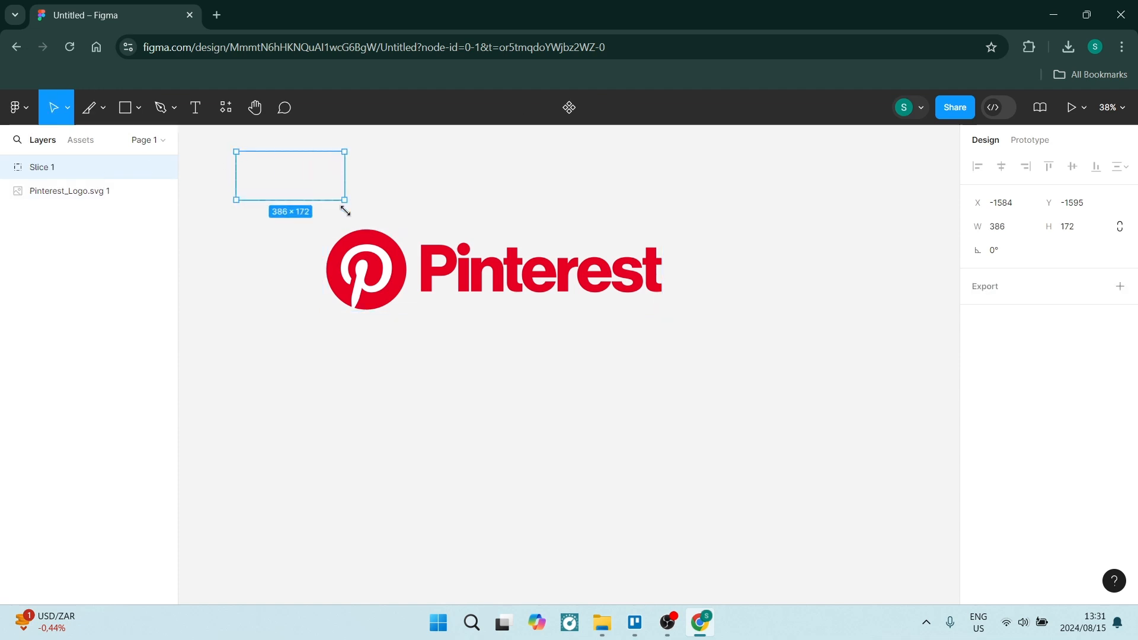
Check the logo's dimensions and set the slice's height to 294 to match it.
click(497, 261)
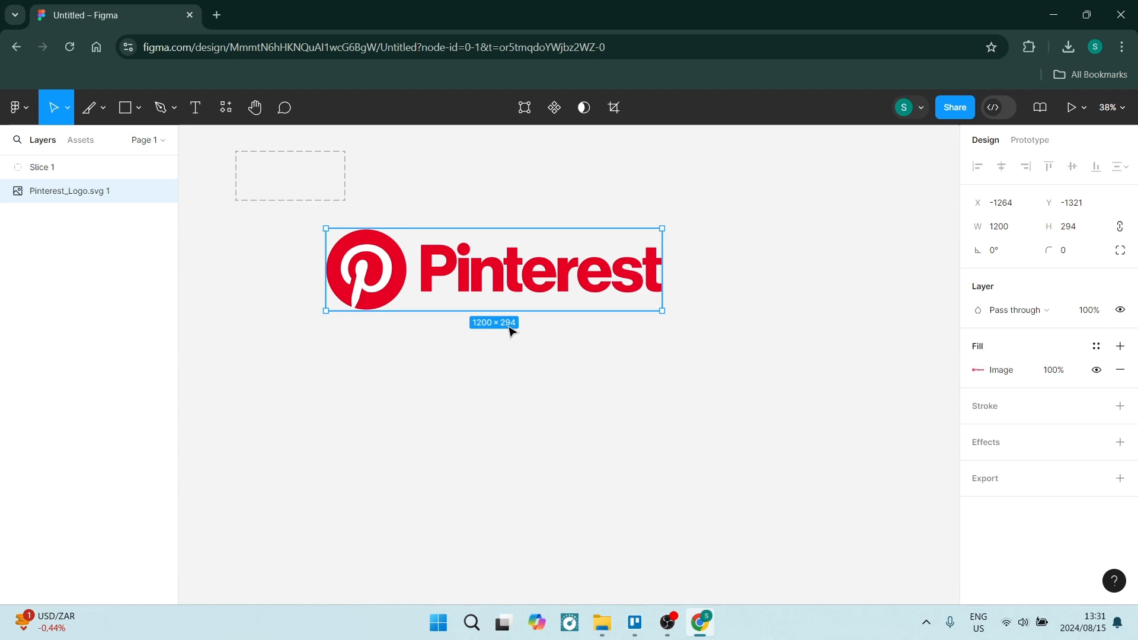
click(320, 194)
drag(210, 131, 295, 198)
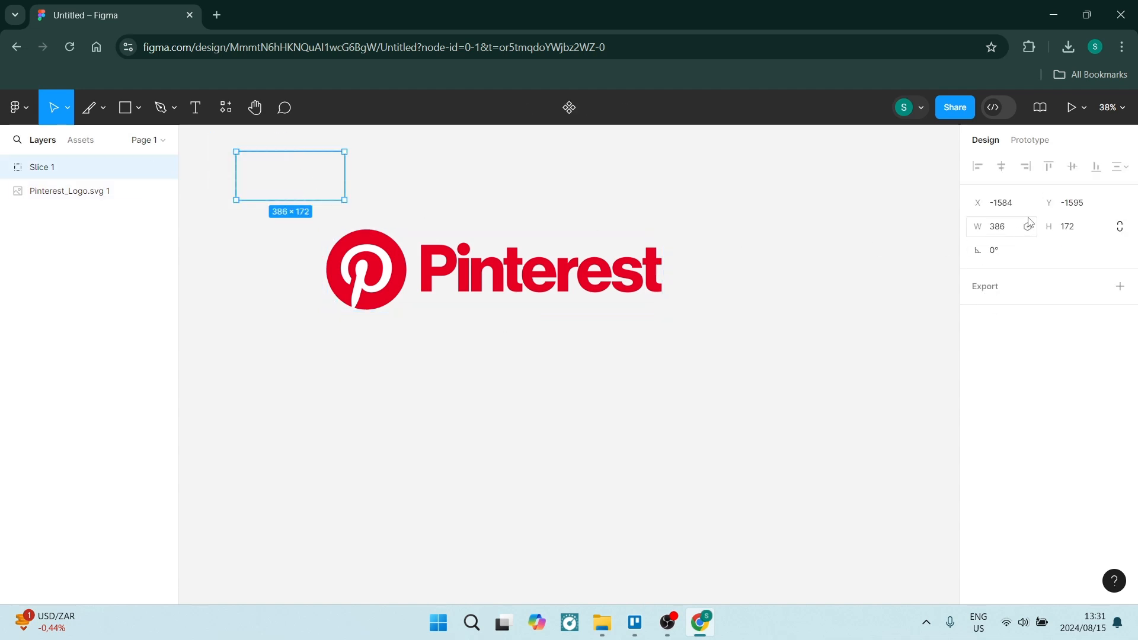
click(1068, 231)
key(Return)
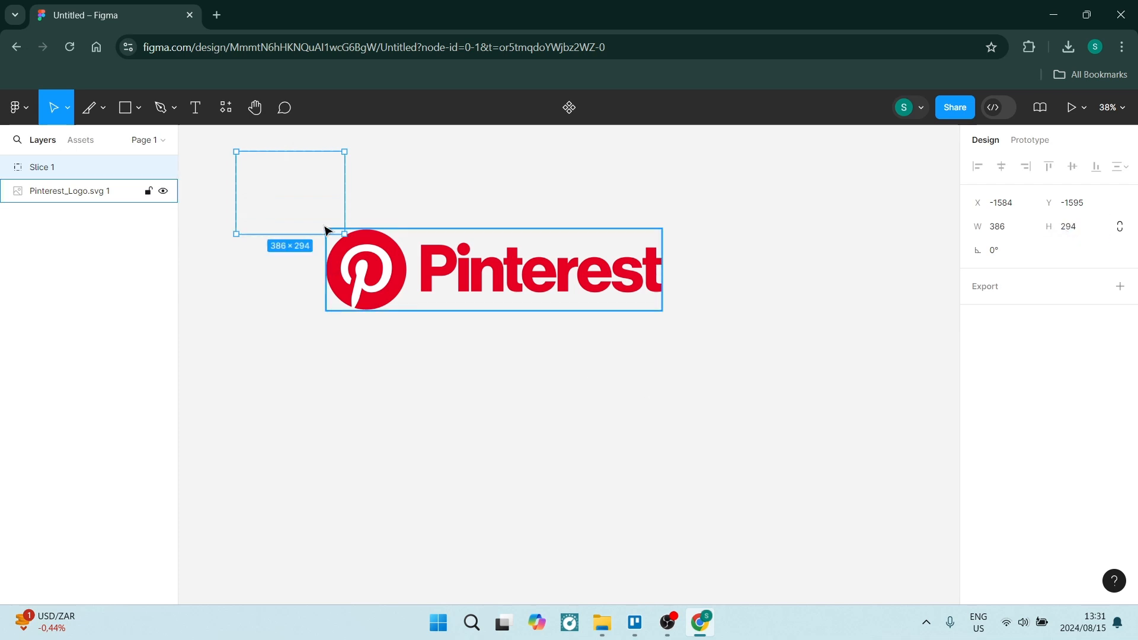
Set the slice's width to 400 and move it onto the logo, aligned with the logo's upper-left corner.
click(413, 270)
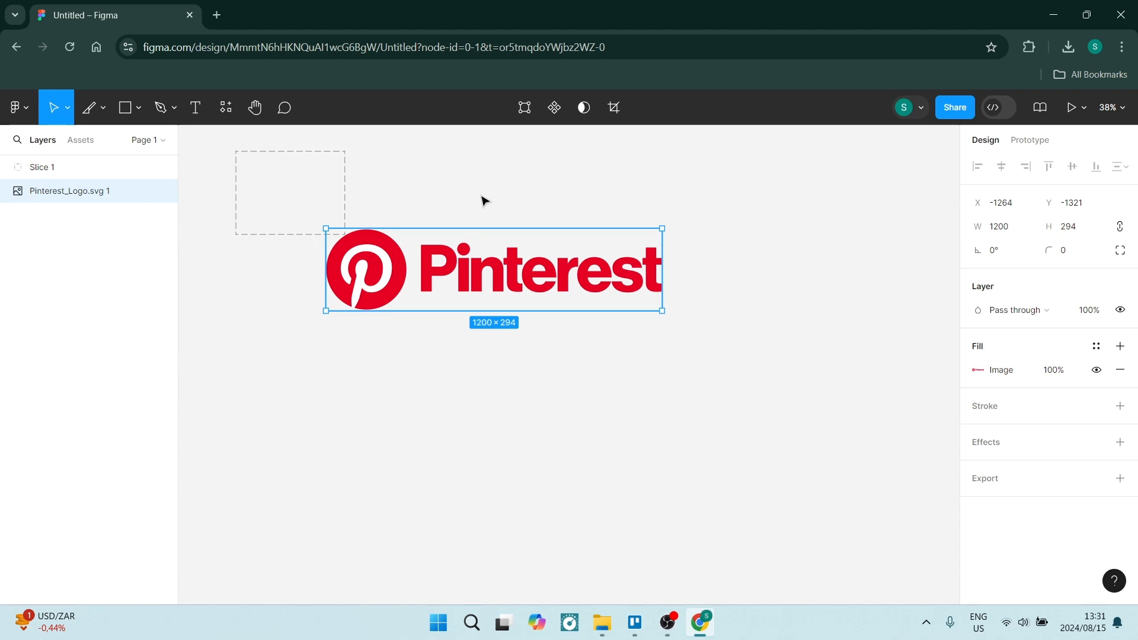
click(297, 205)
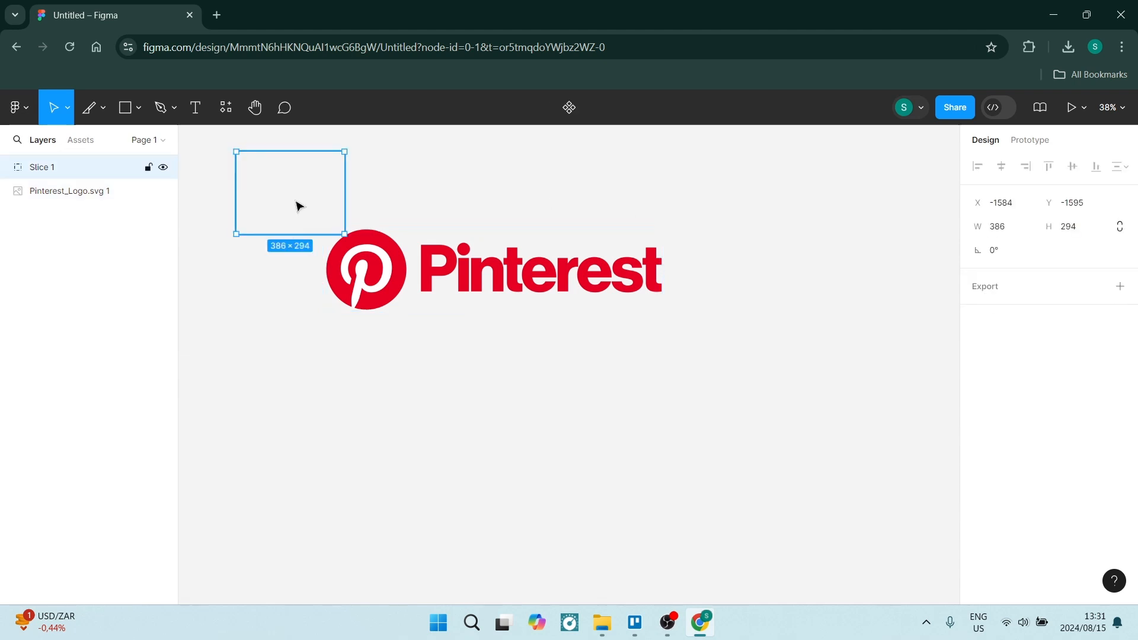
click(996, 225)
key(Return)
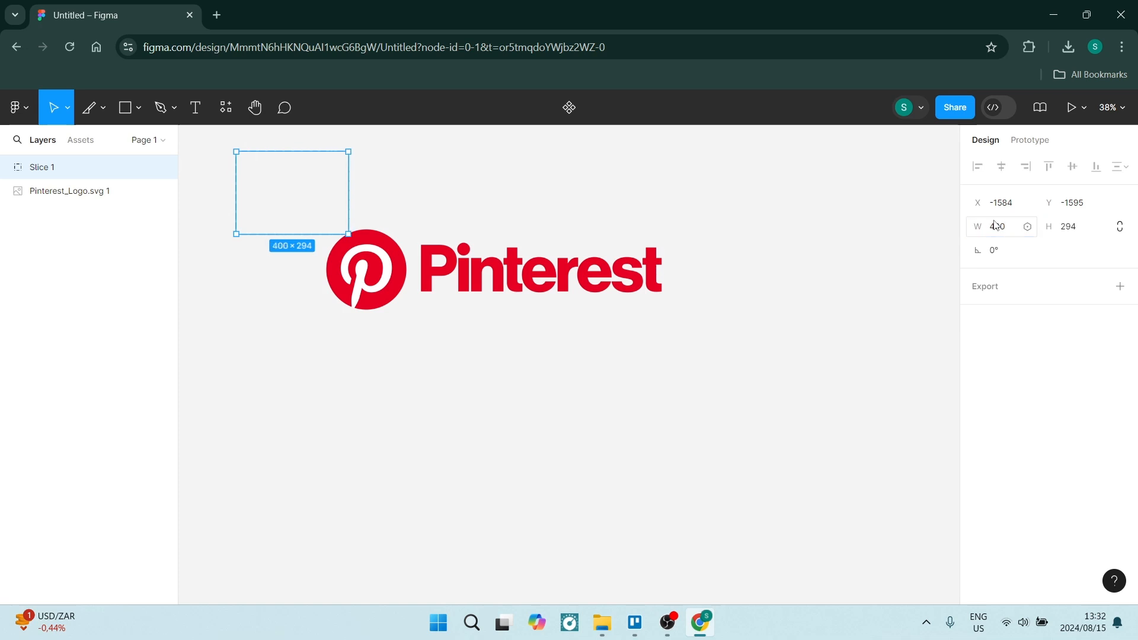
drag(291, 180, 375, 255)
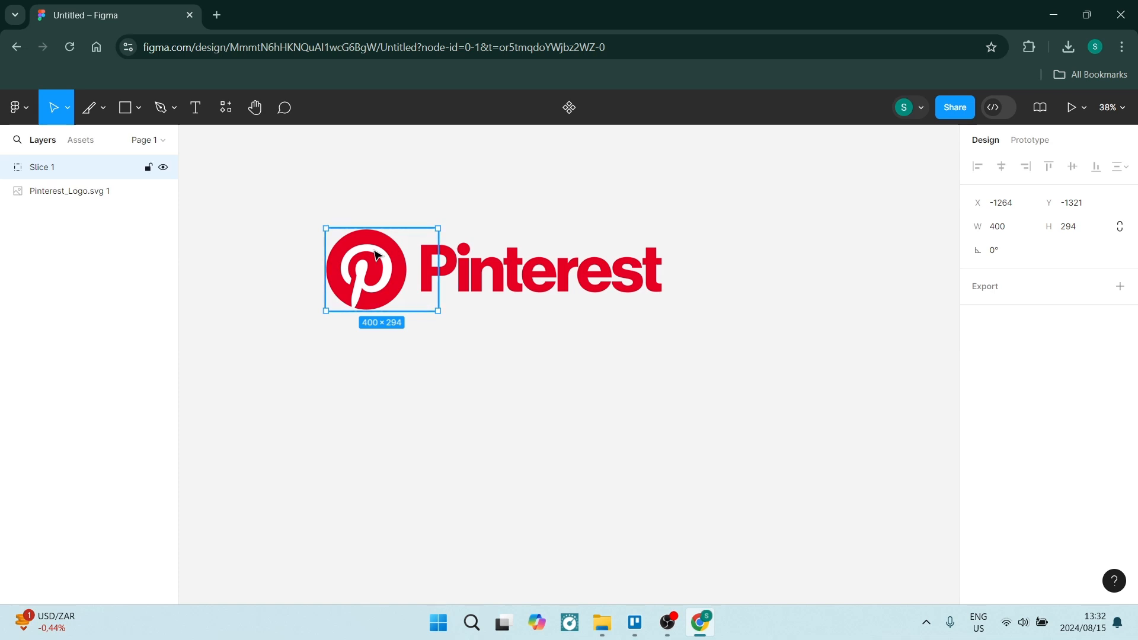
Duplicate the slice twice, placing the copies side by side over the middle and right thirds of the logo.
key(ctrl+d)
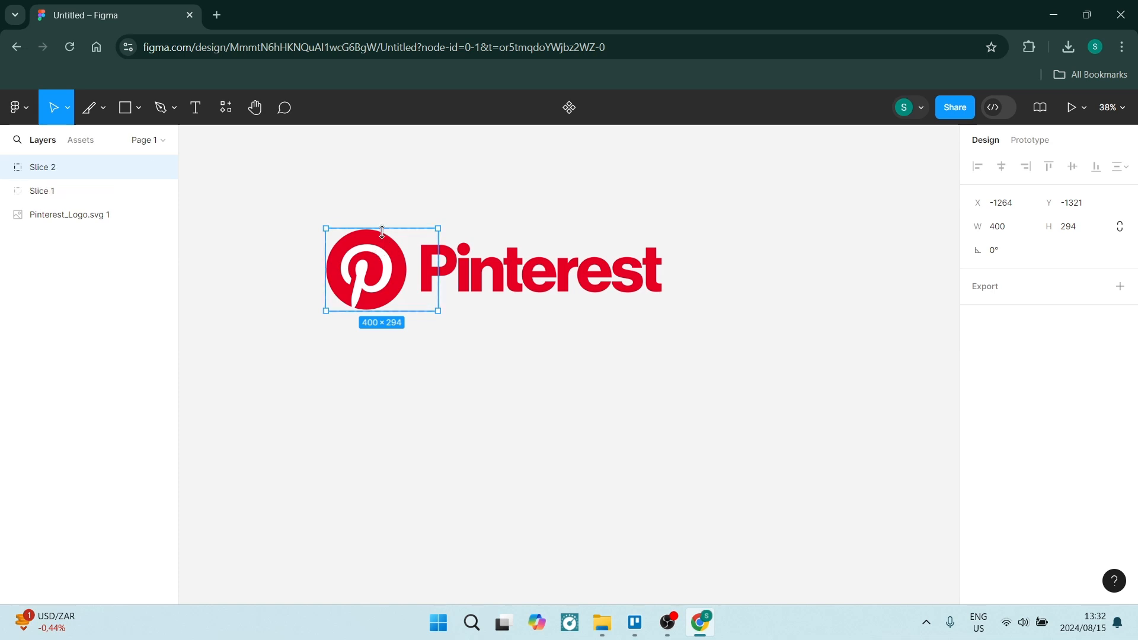
drag(382, 243, 497, 253)
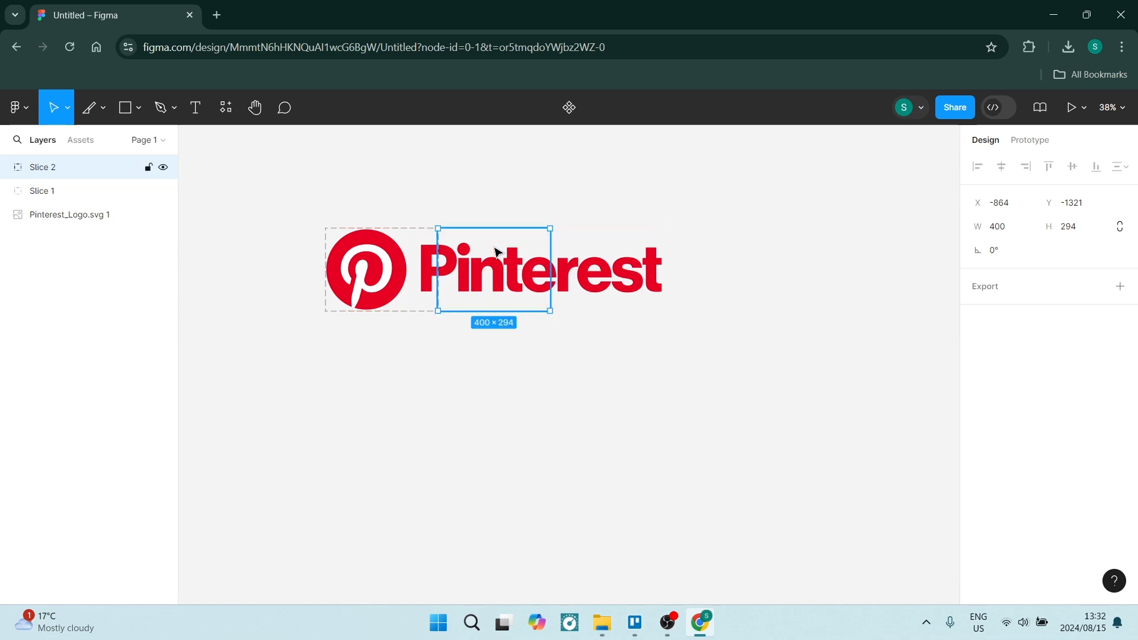
key(ctrl+d)
drag(405, 266, 630, 265)
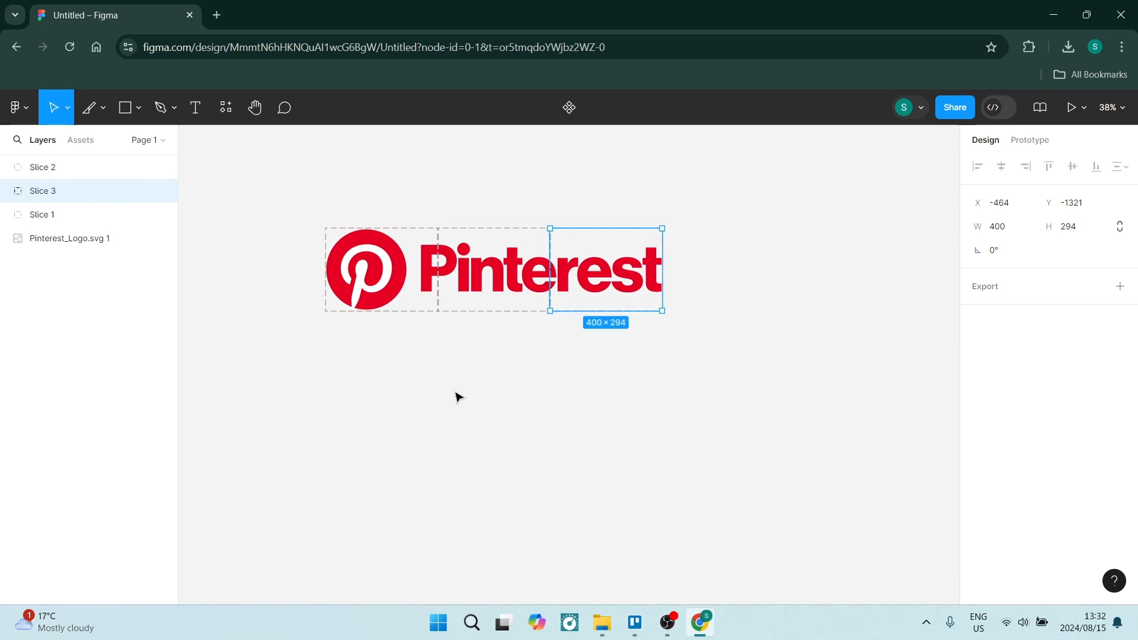
click(458, 396)
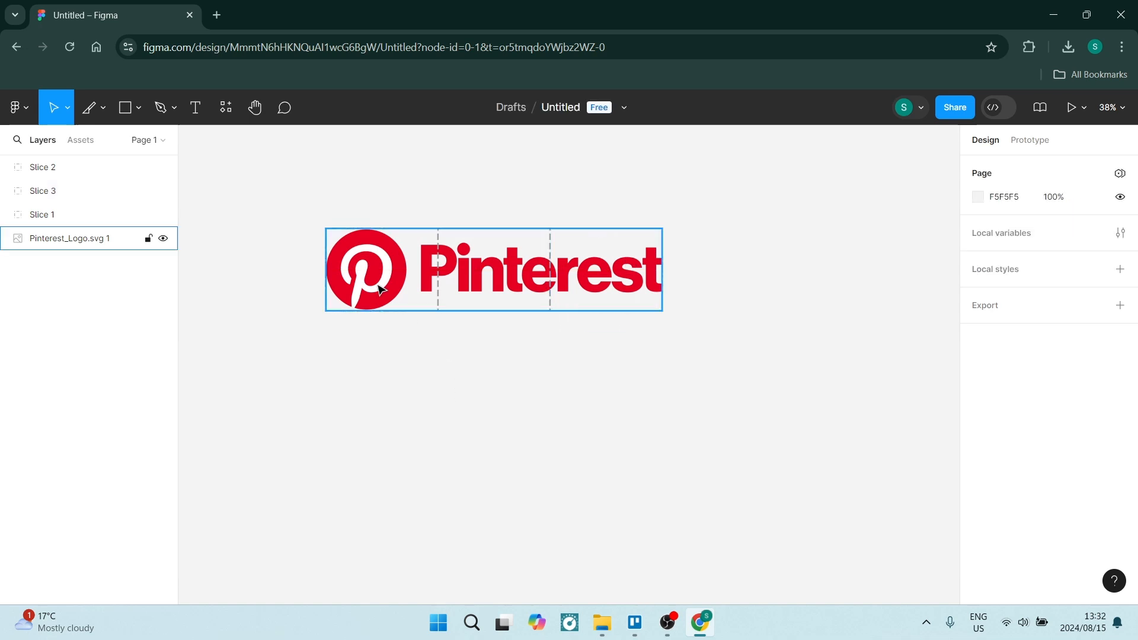
Select the three slices without the logo image and add a 1x PNG export setting to them.
drag(250, 191, 711, 356)
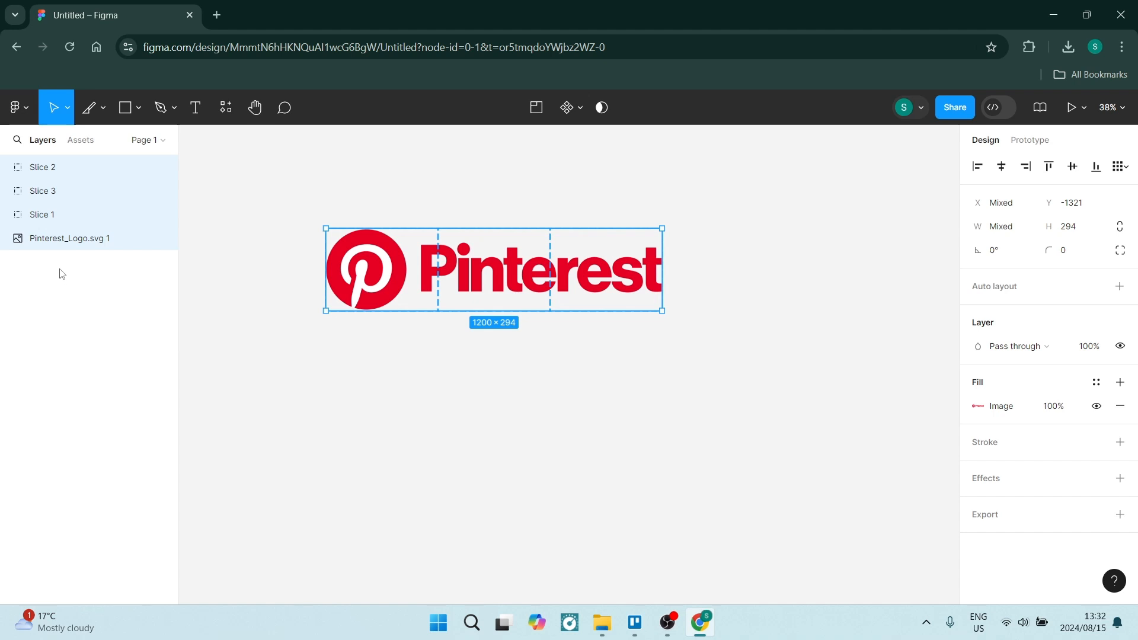
shift+click(61, 237)
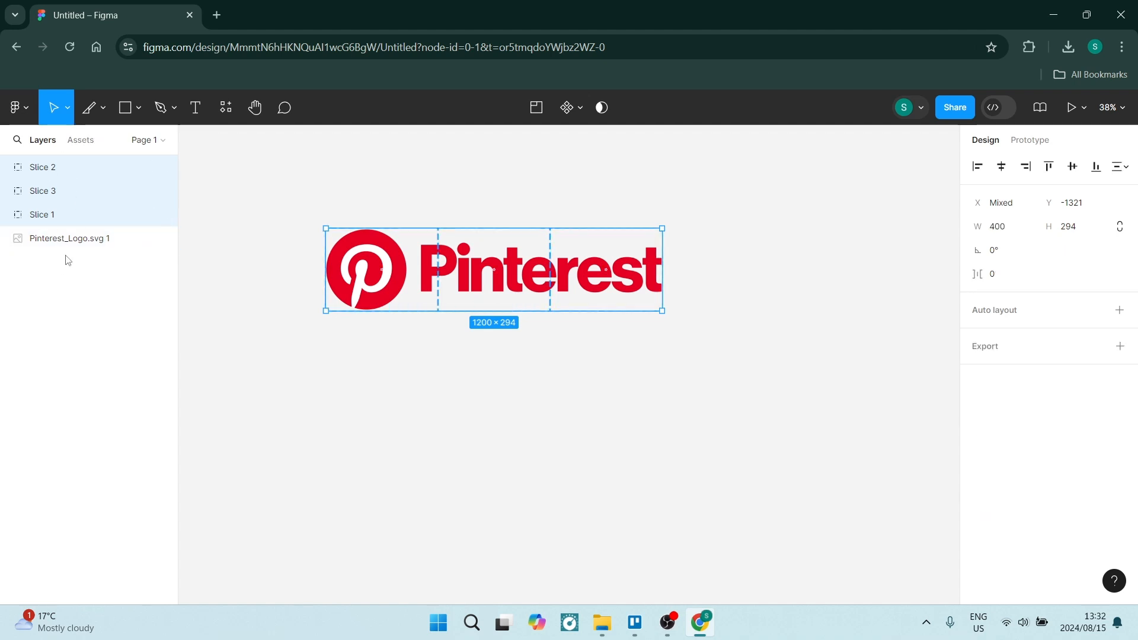
click(1008, 349)
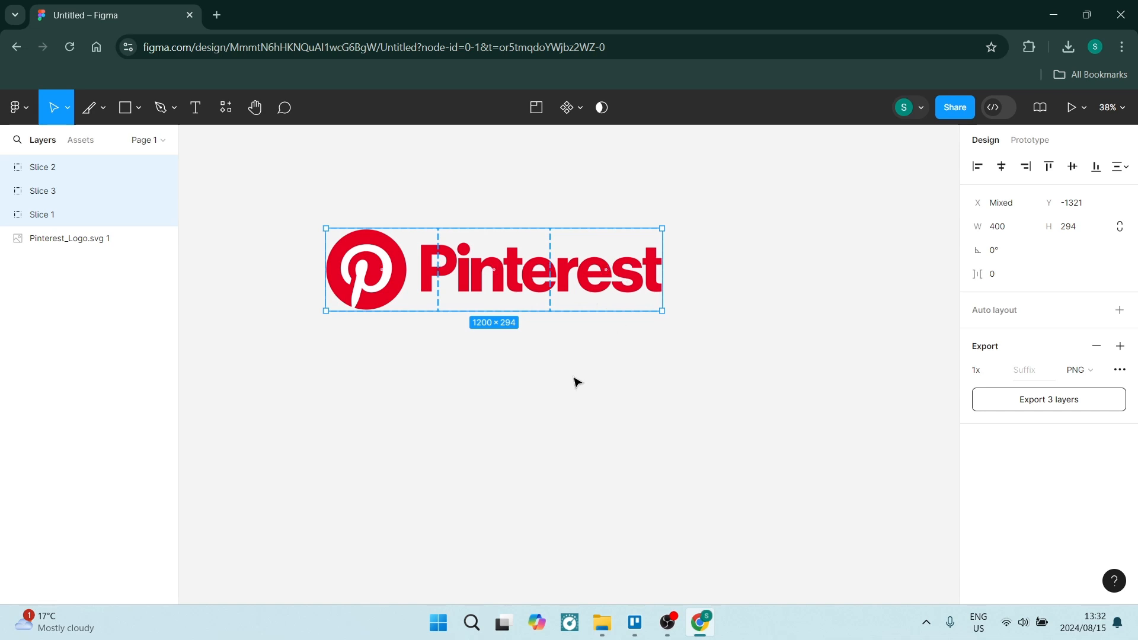
click(557, 401)
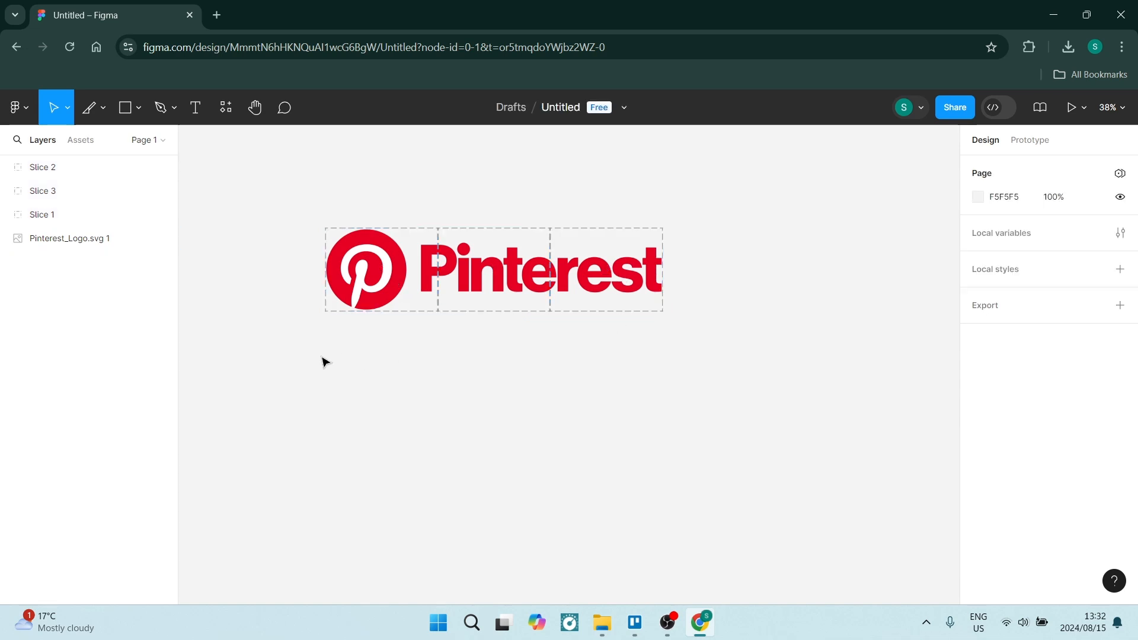
click(195, 107)
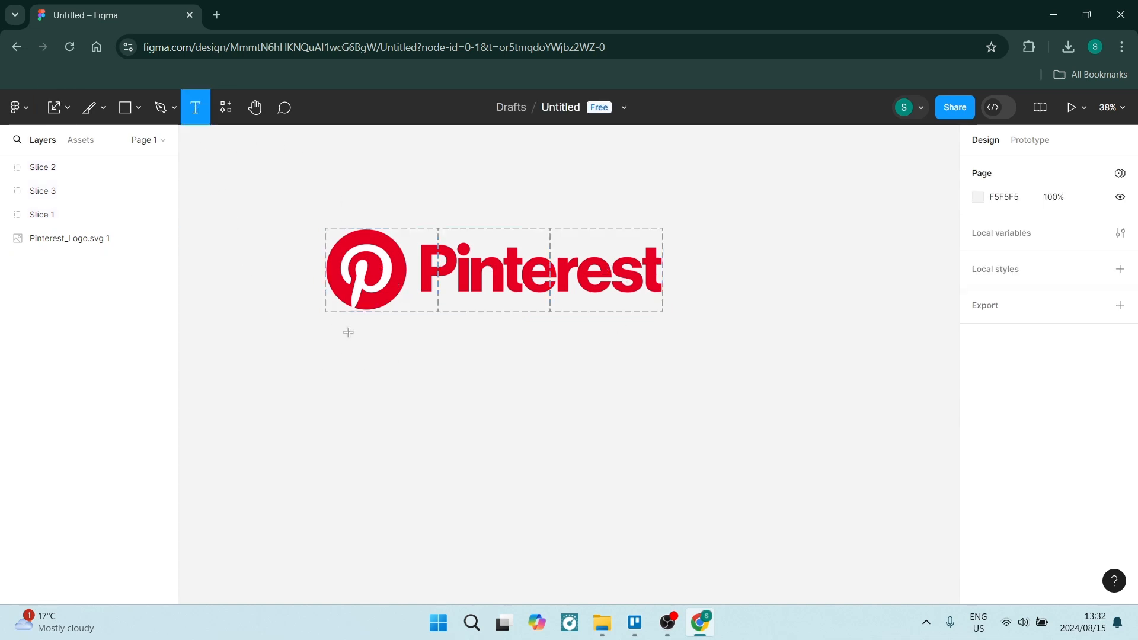
drag(338, 336, 663, 446)
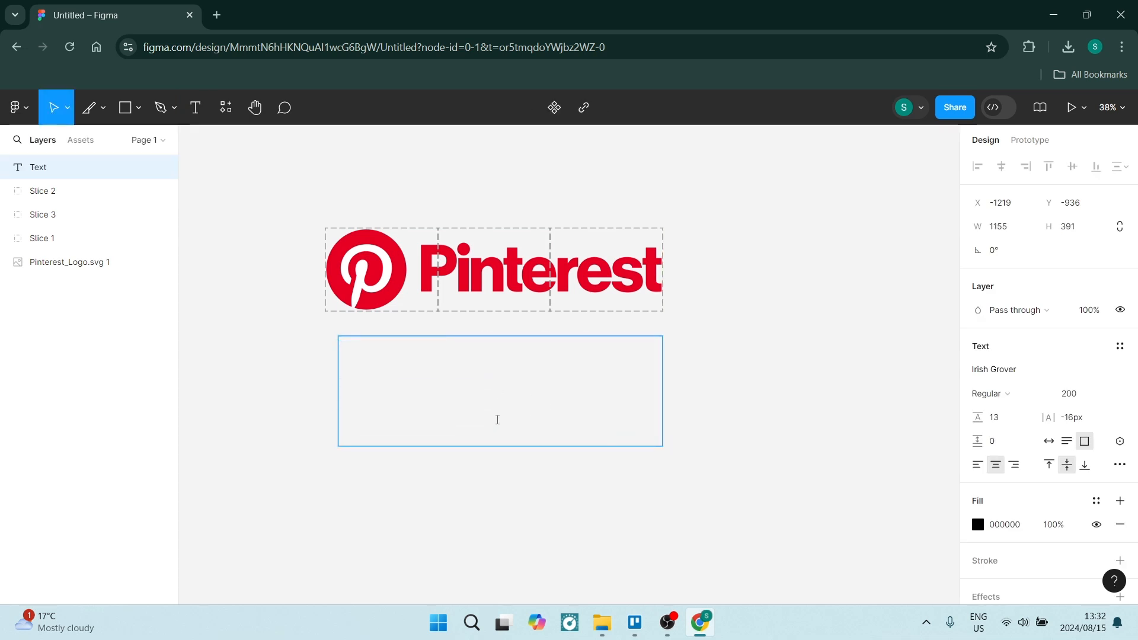
key(ctrl+v)
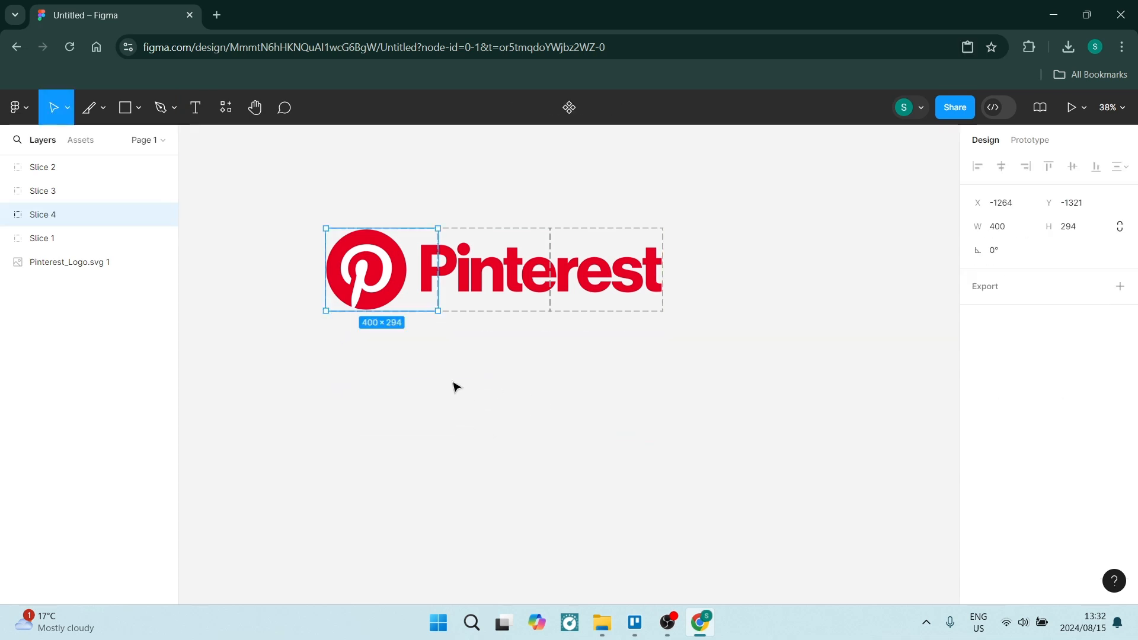
Add the text "SLICE ME UP" in a text box below the logo and resize the box to about 1085 × 185.
click(195, 107)
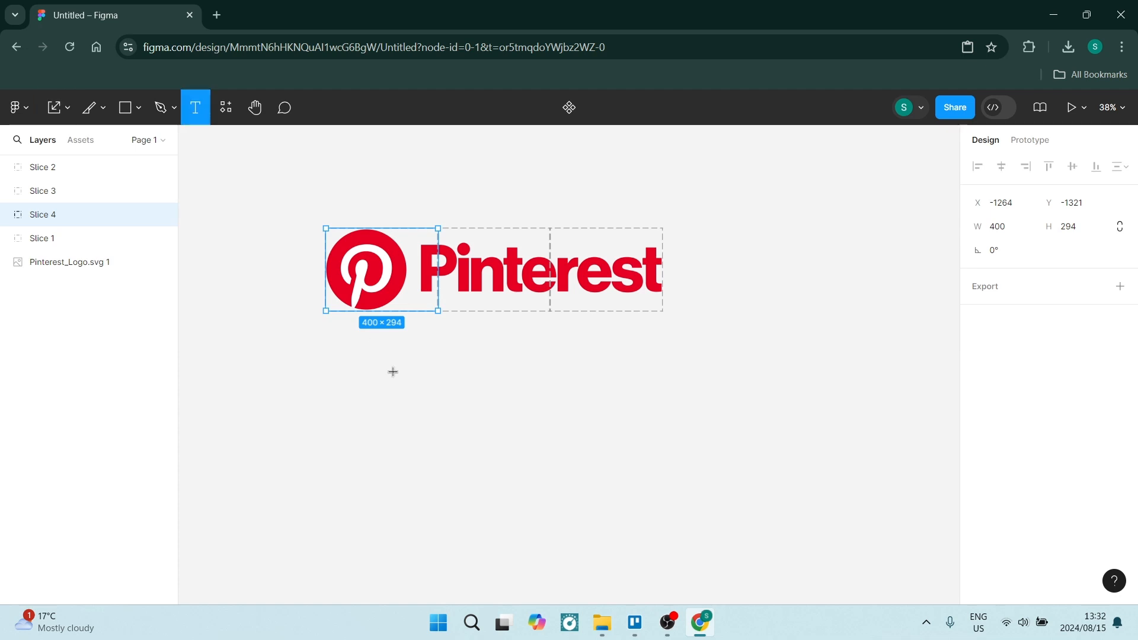
drag(381, 373, 708, 491)
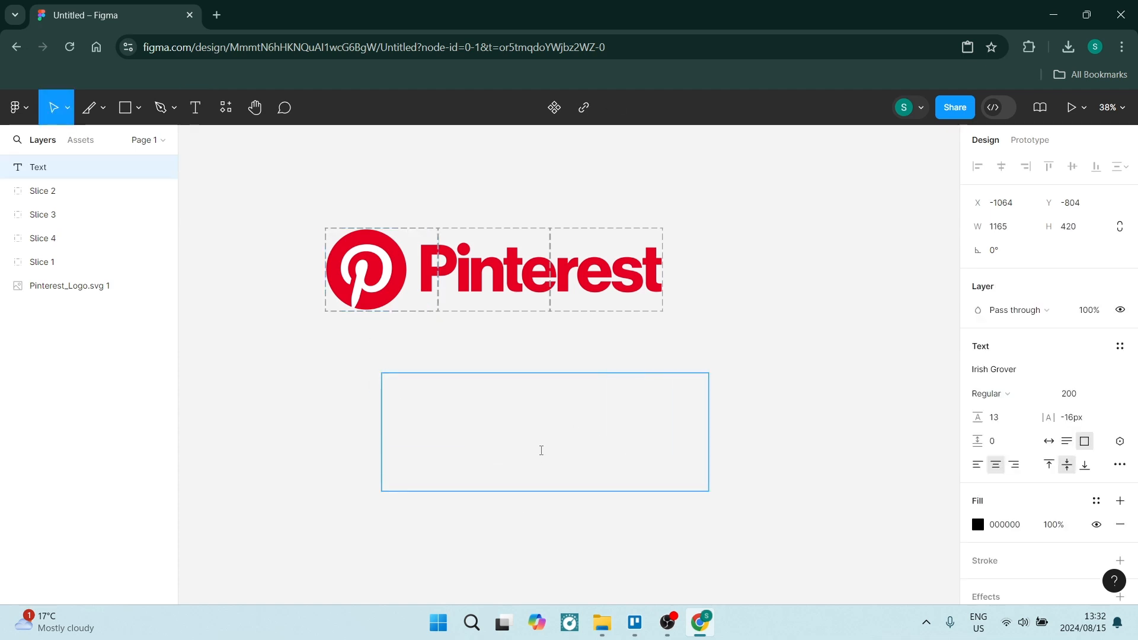
text(SLICE ME U)
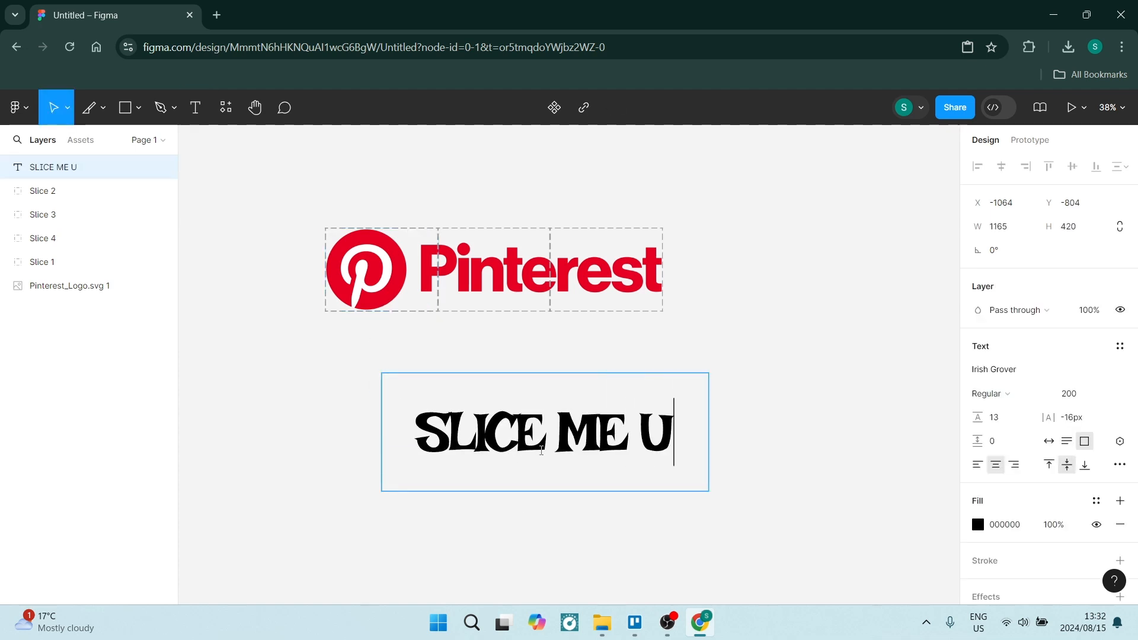
text(P)
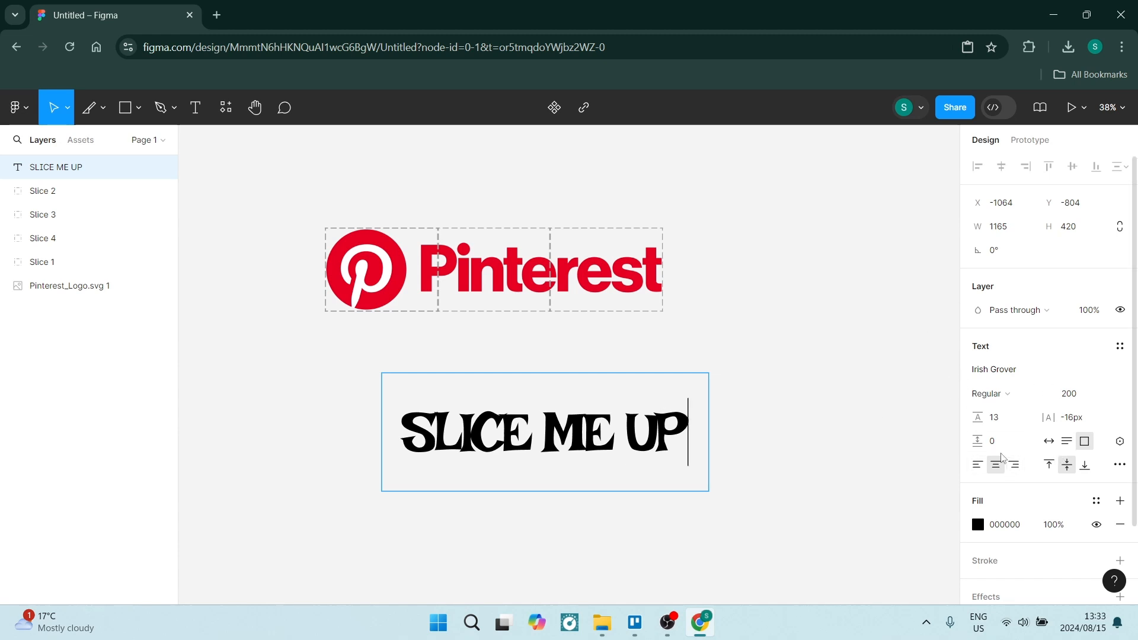
key(Escape)
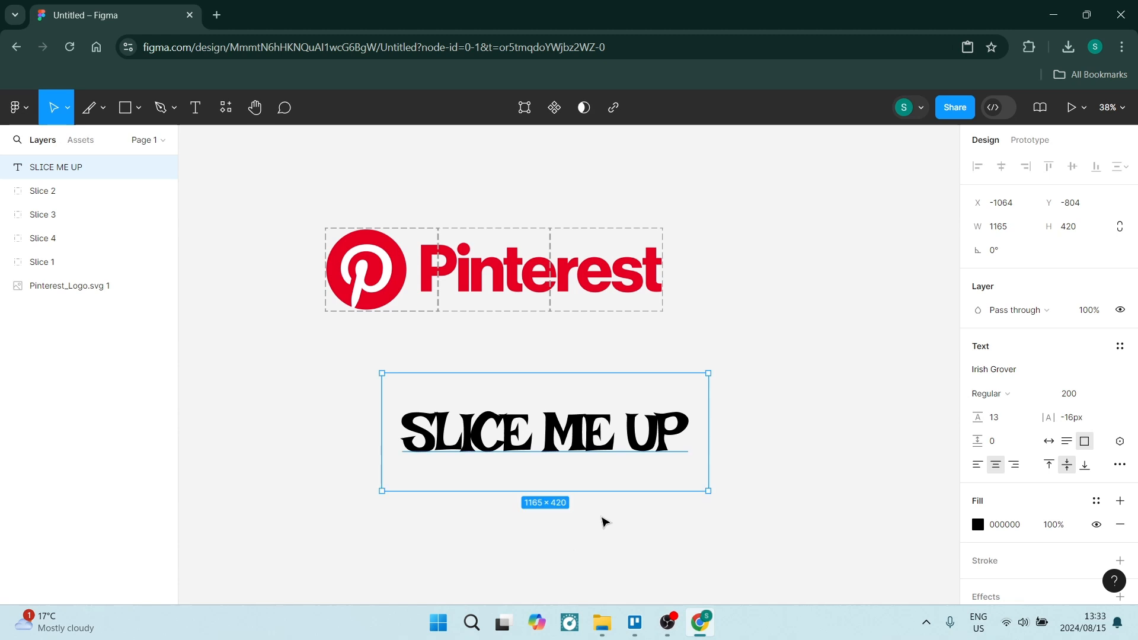
drag(599, 491, 604, 425)
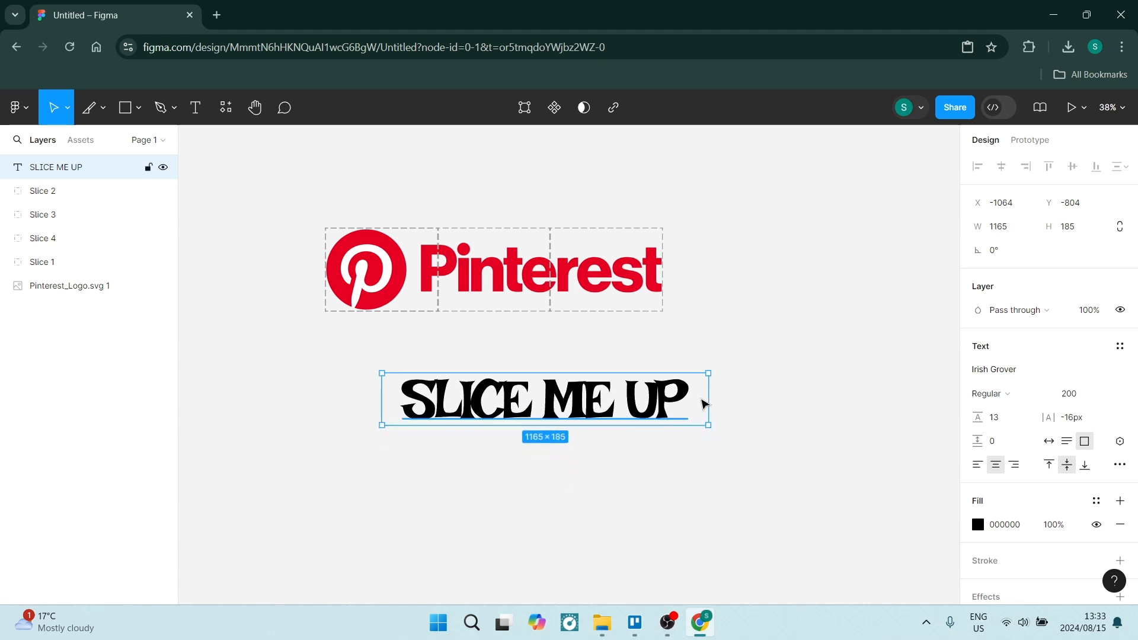
drag(708, 395, 686, 396)
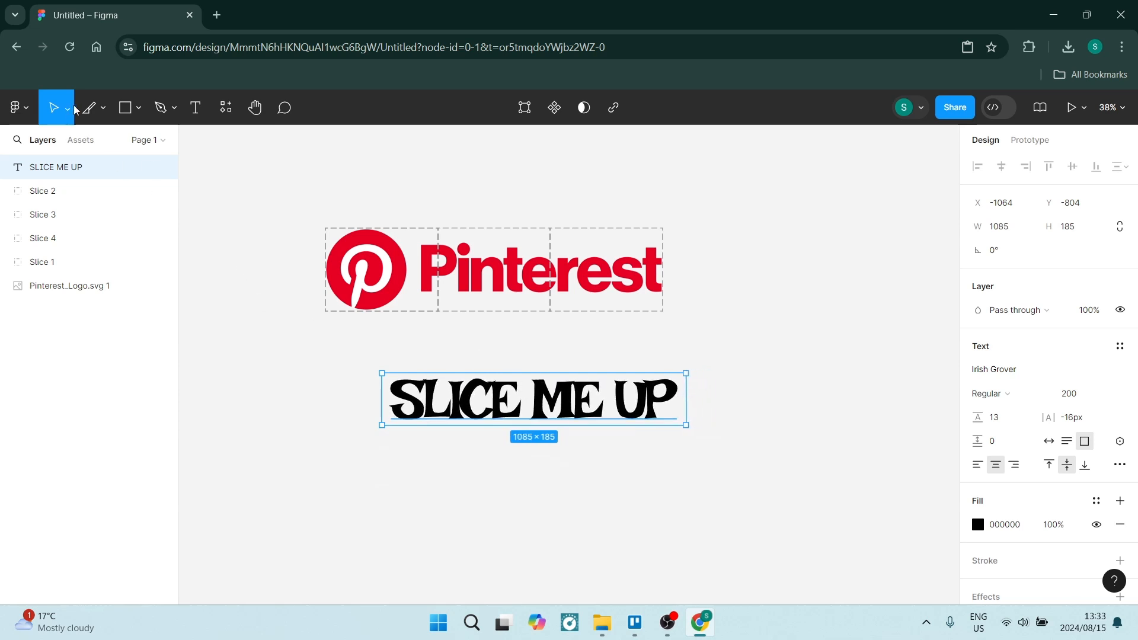
Draw a slice about 309 wide beside the SLICE ME UP text and set its height to 185 to match the text box.
key(s)
drag(215, 336, 302, 393)
click(447, 407)
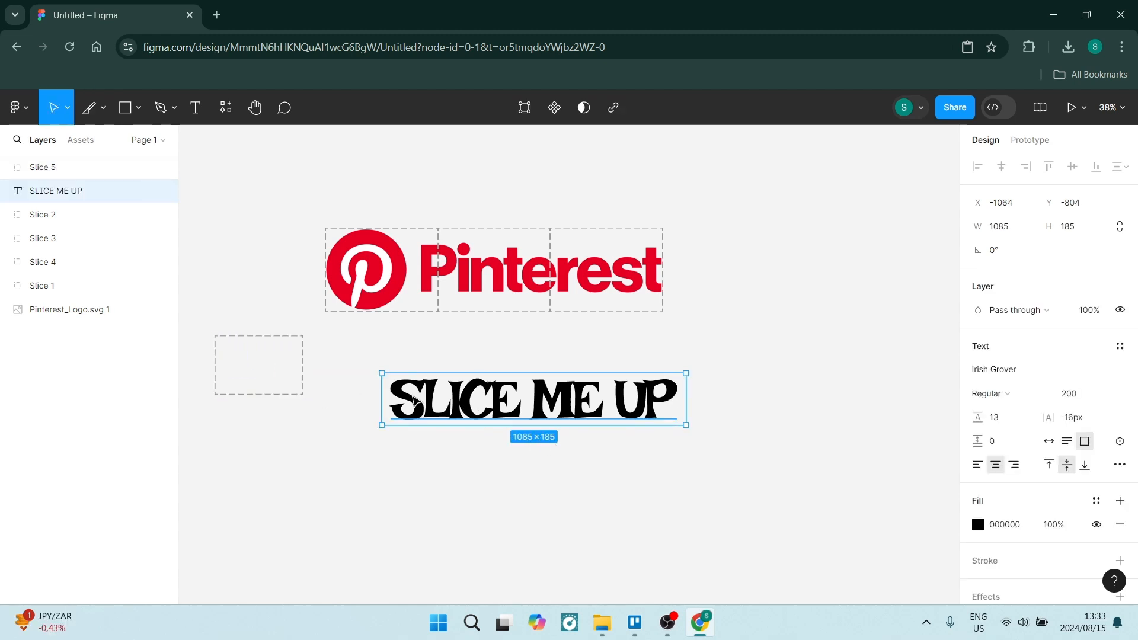
drag(191, 307, 241, 380)
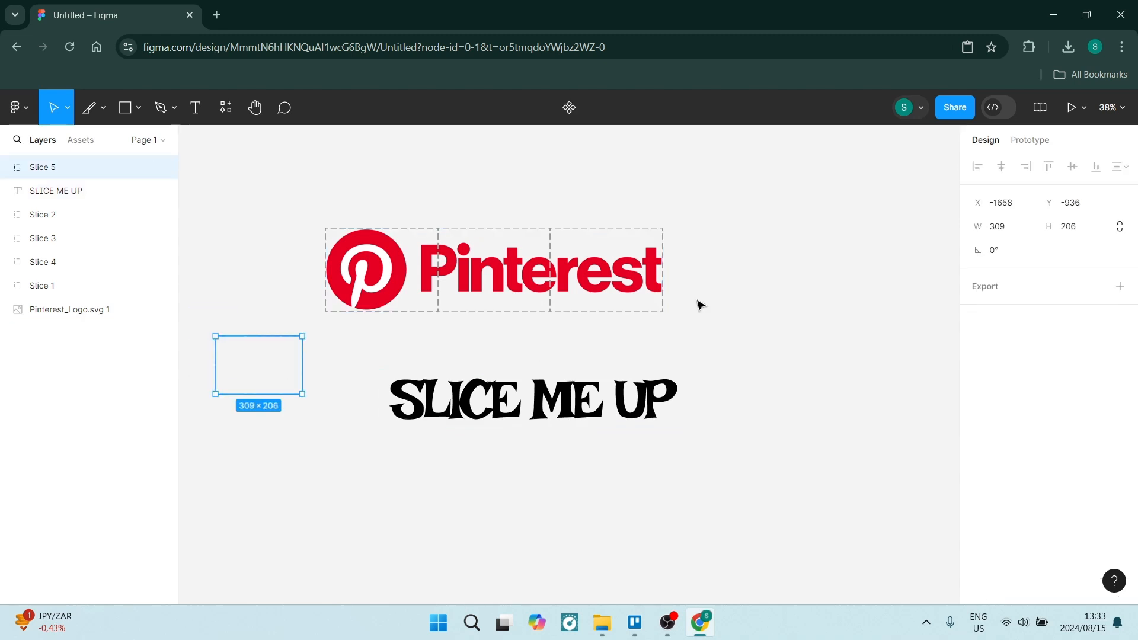
click(1074, 231)
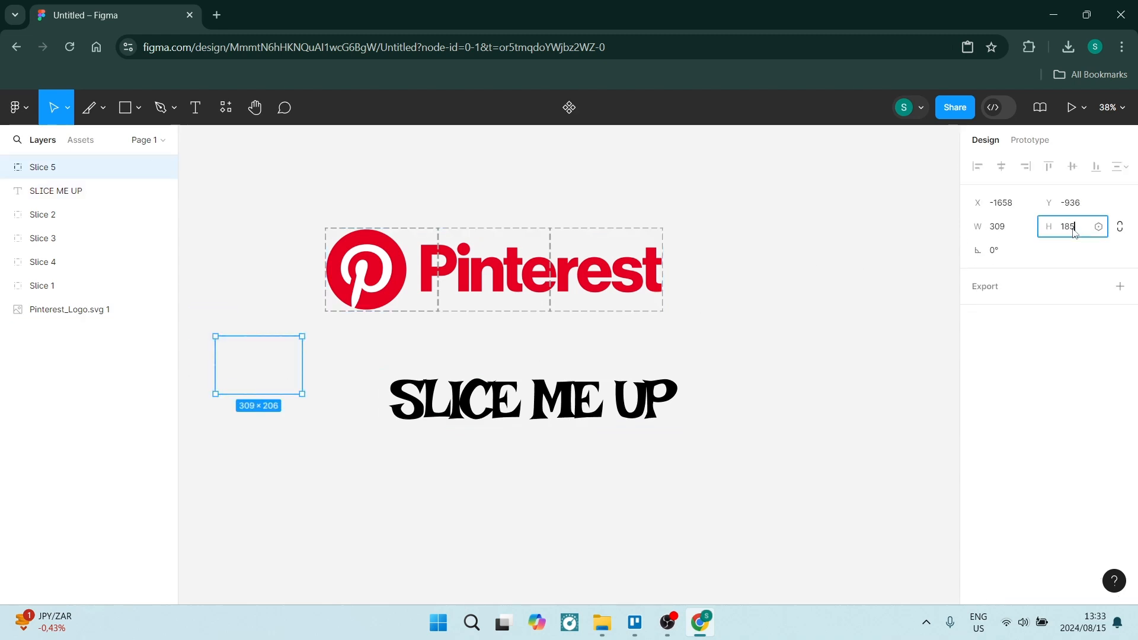
text(185)
key(Return)
Move the new slice onto the left end of the SLICE ME UP text box and set its width to 400.
drag(266, 371, 438, 407)
click(529, 398)
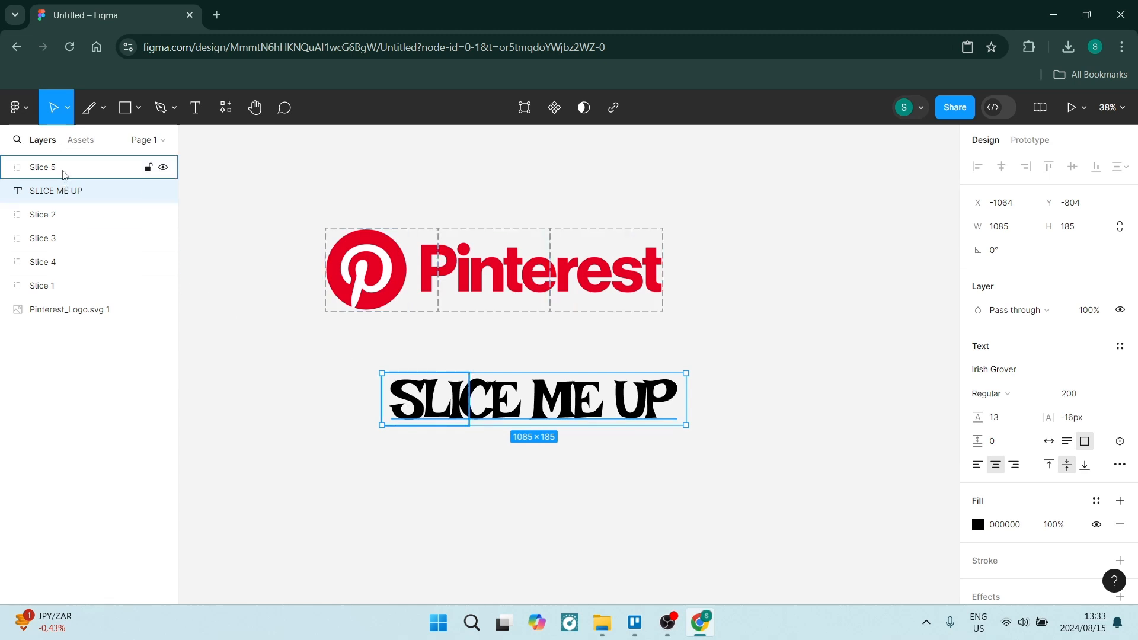
click(64, 174)
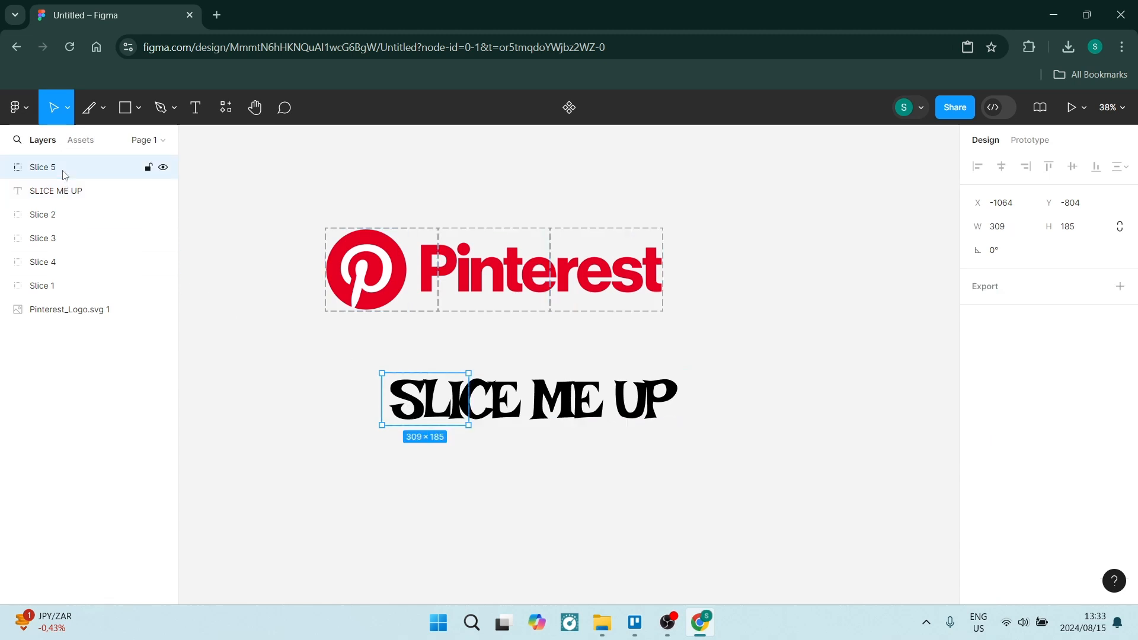
click(995, 229)
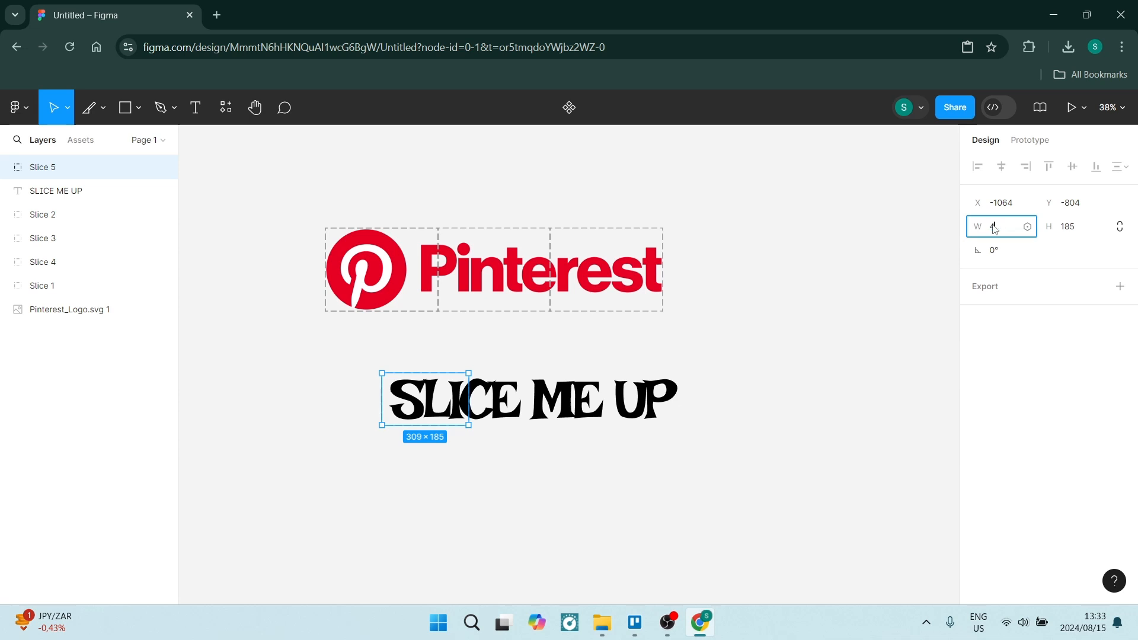
key(Return)
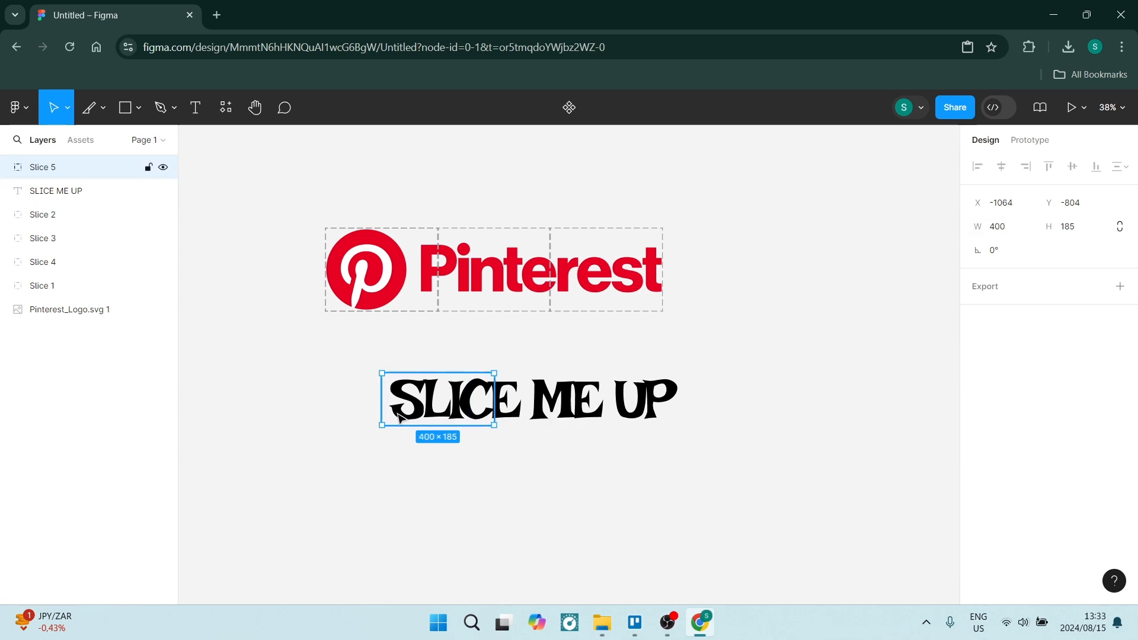
Duplicate the 400 × 185 slice twice and place the copies side by side over the rest of the SLICE ME UP text.
key(ctrl+d)
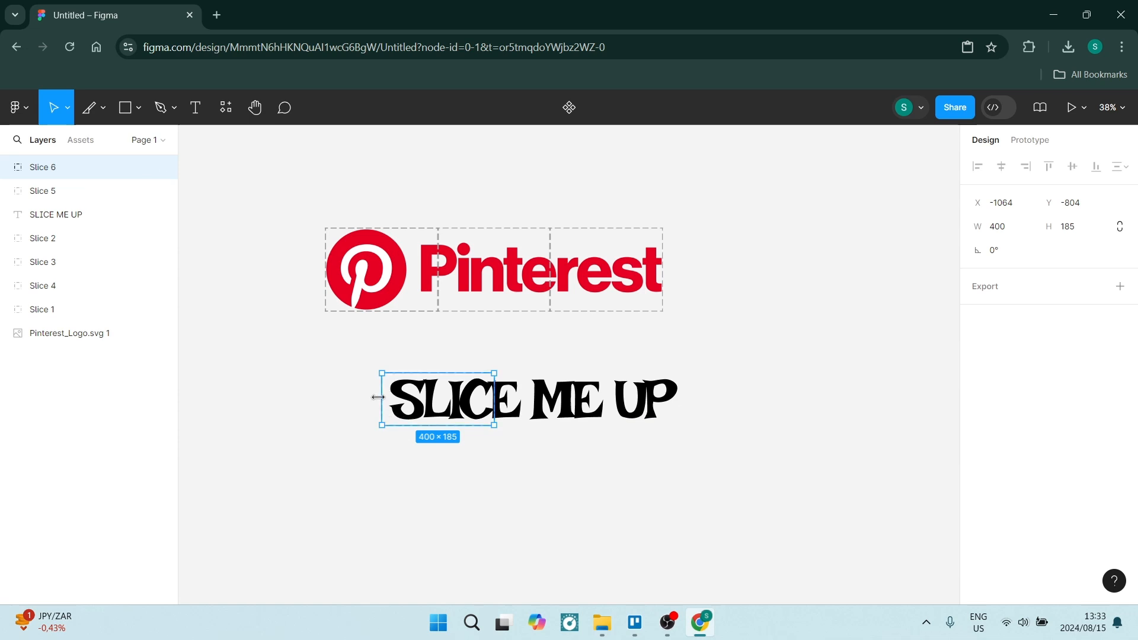
drag(465, 392, 511, 399)
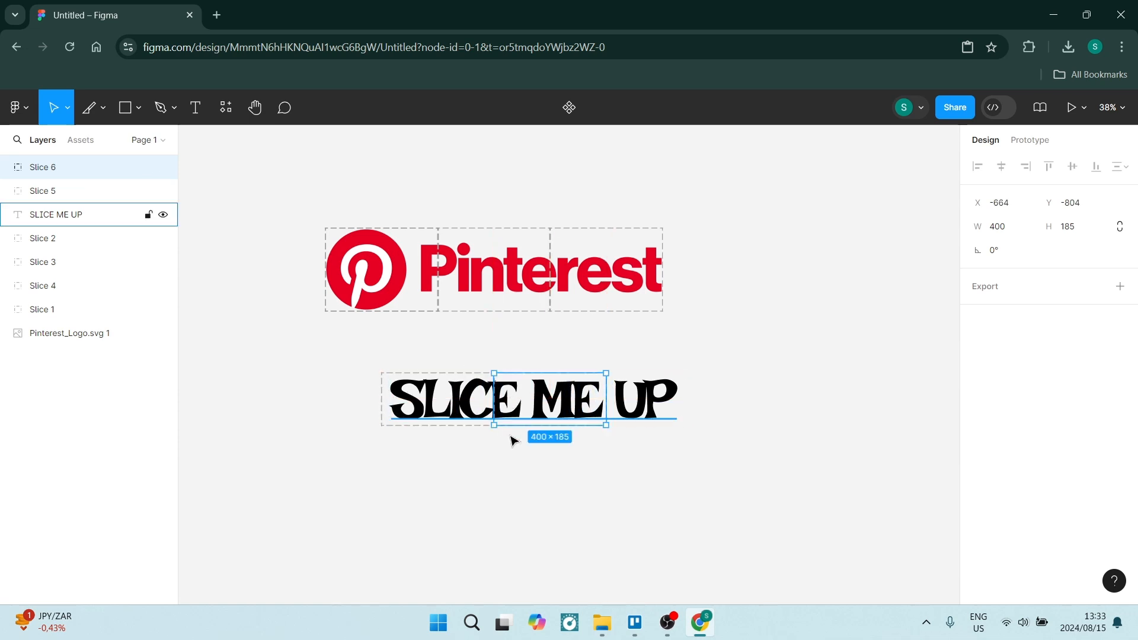
key(ctrl+d)
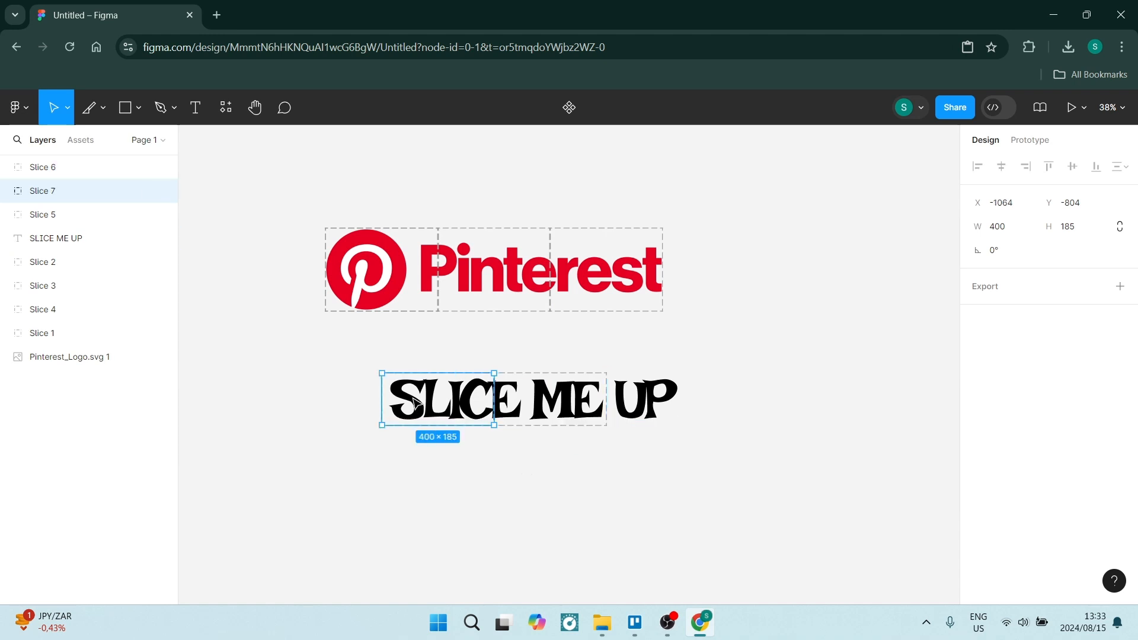
drag(419, 394, 638, 391)
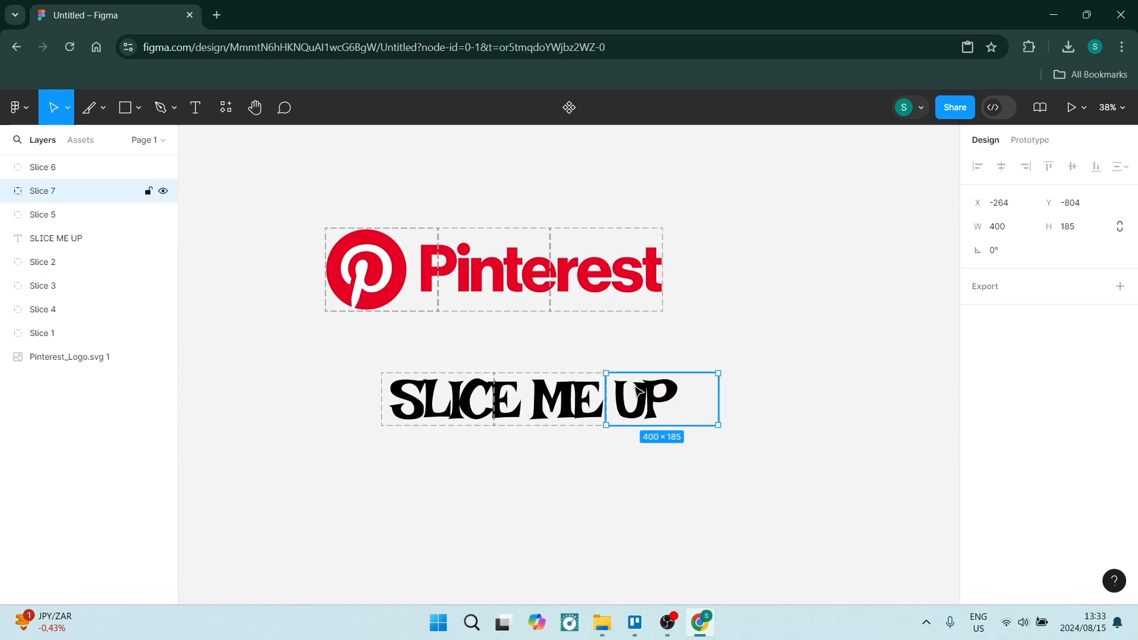
Resize the three text slices together to about 1019 × 185 to fit the lettering and add a 1x PNG export setting to them.
shift+click(59, 172)
shift+click(60, 222)
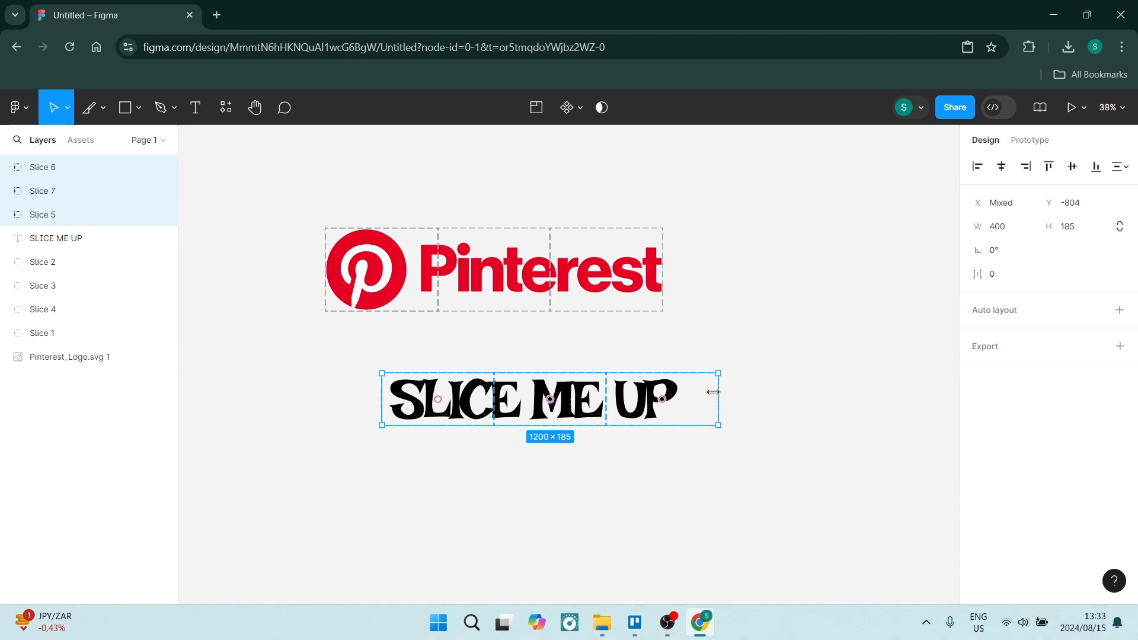
drag(713, 392, 682, 398)
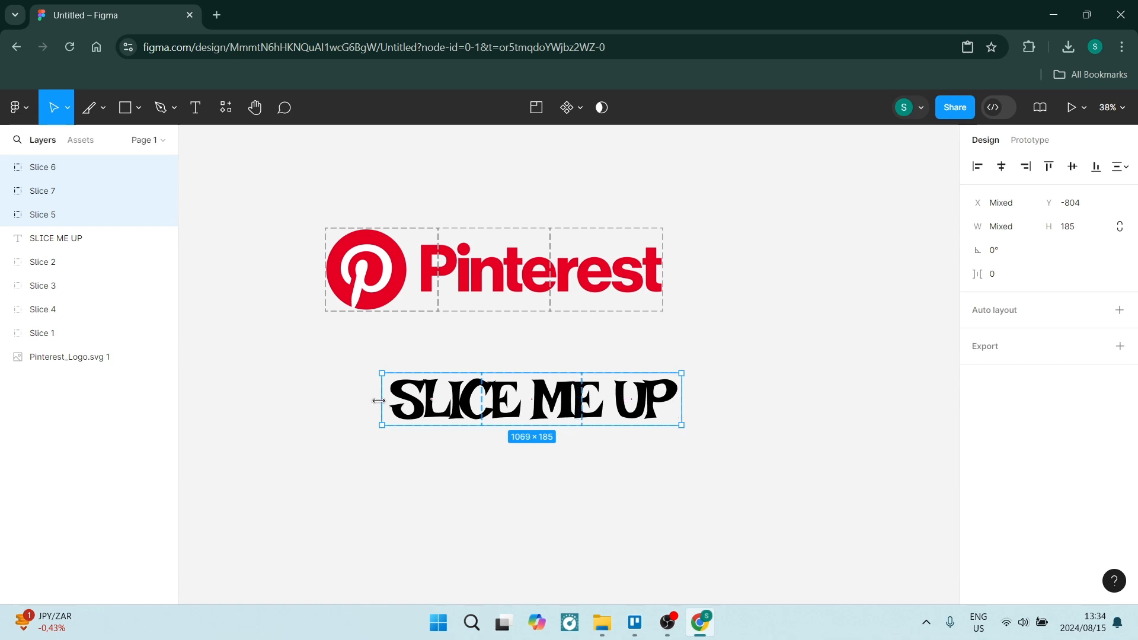
drag(393, 399, 402, 399)
drag(681, 395, 676, 396)
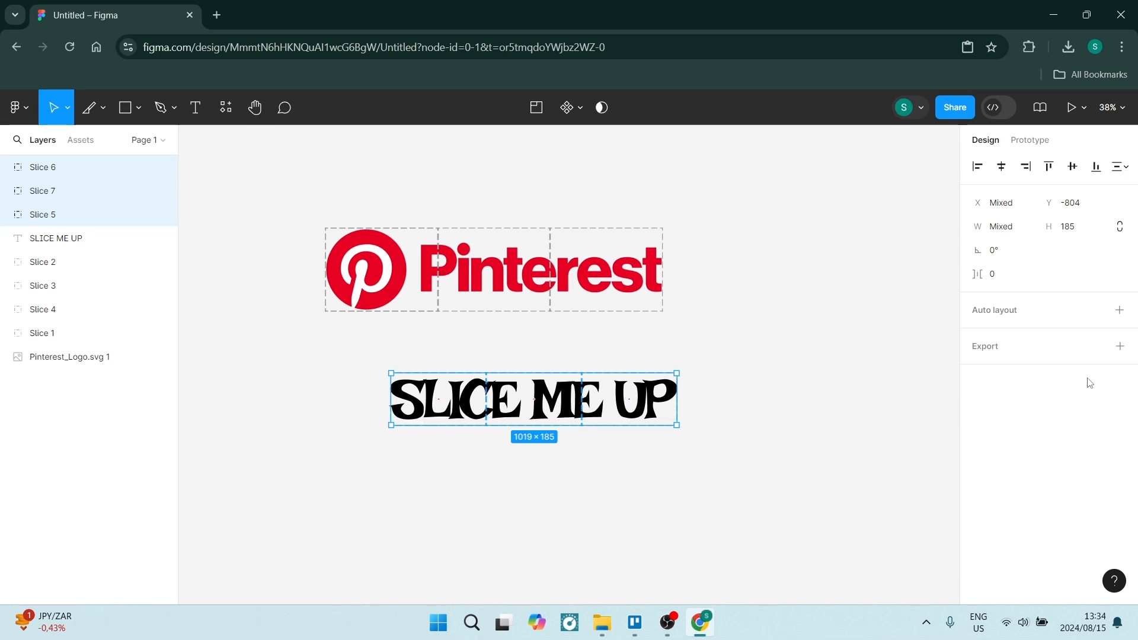
click(1119, 346)
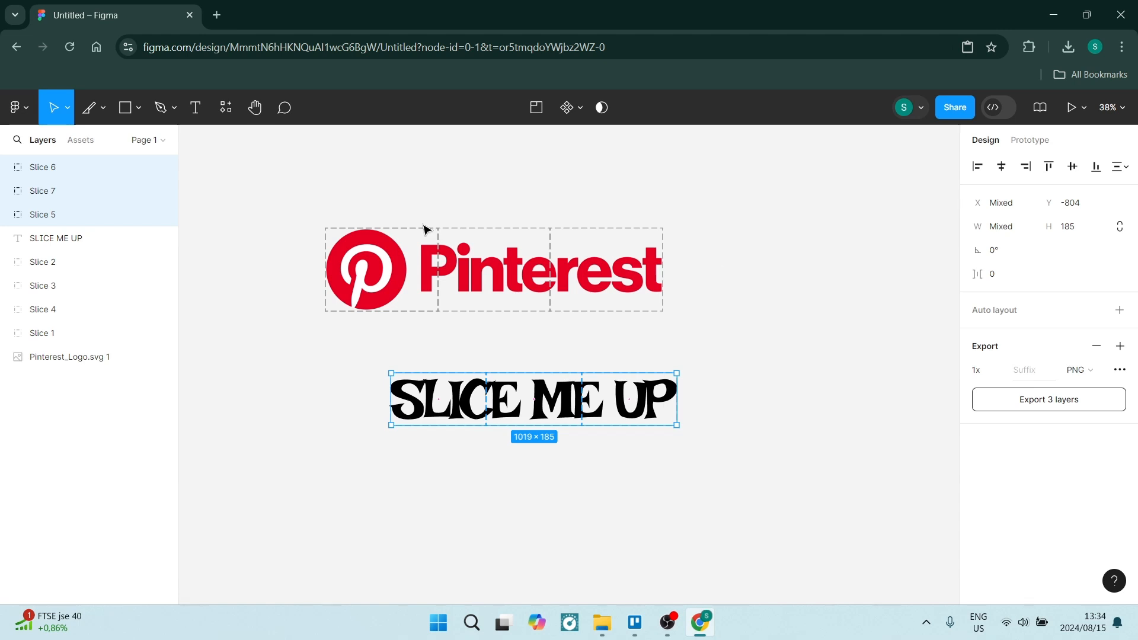
Draw a star about 624 × 624 and center it below the SLICE ME UP text.
click(136, 107)
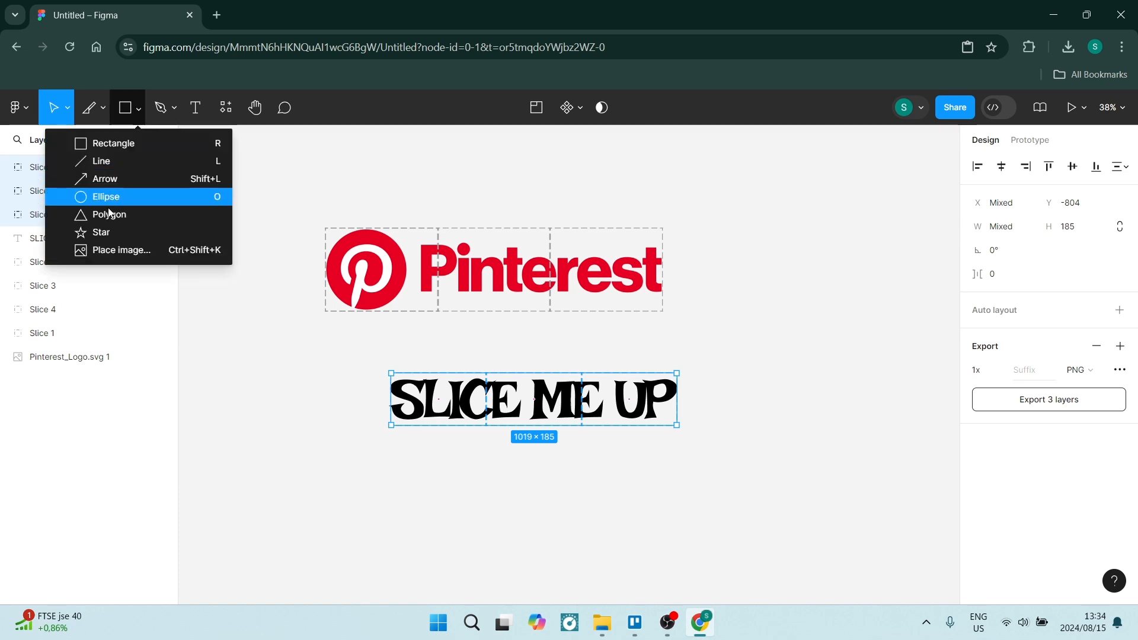
click(102, 232)
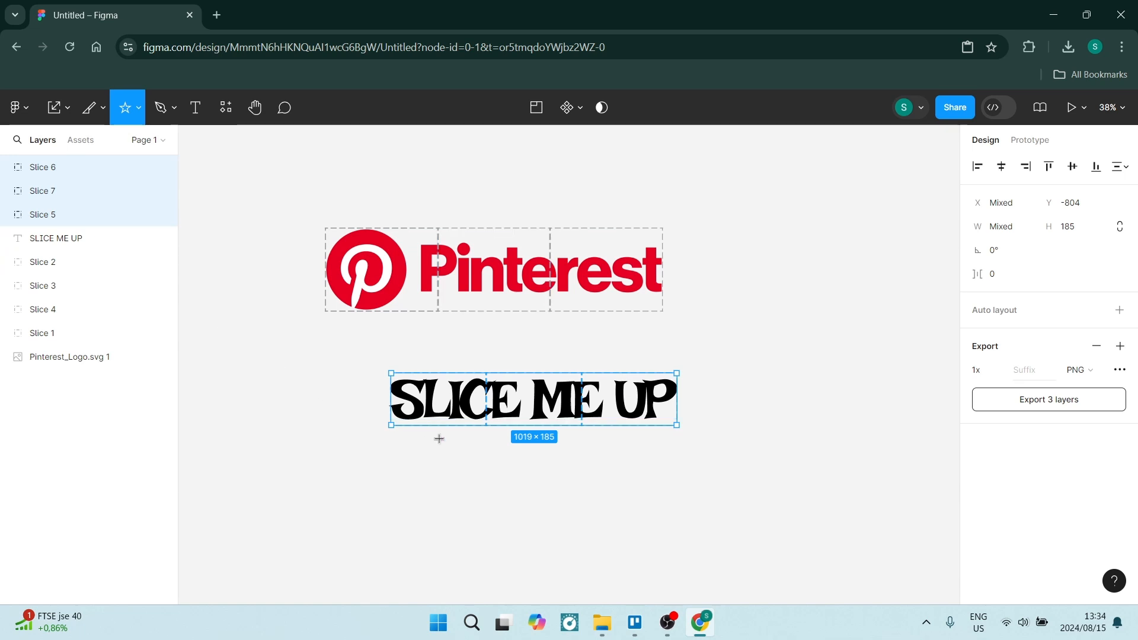
scroll(439, 439, down, 3)
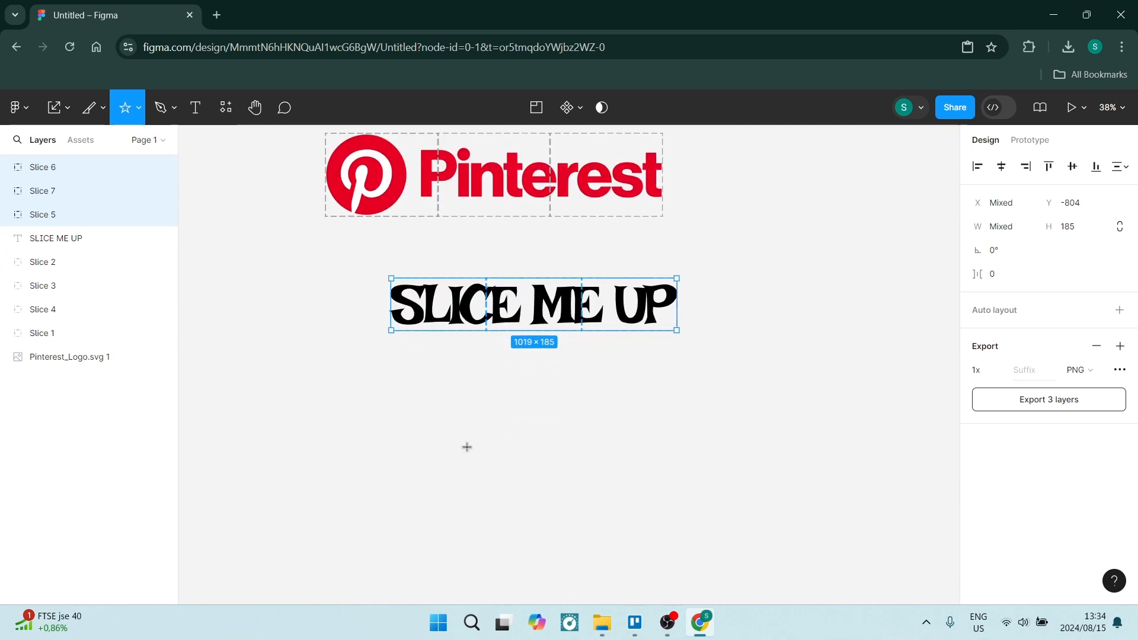
drag(420, 408, 595, 584)
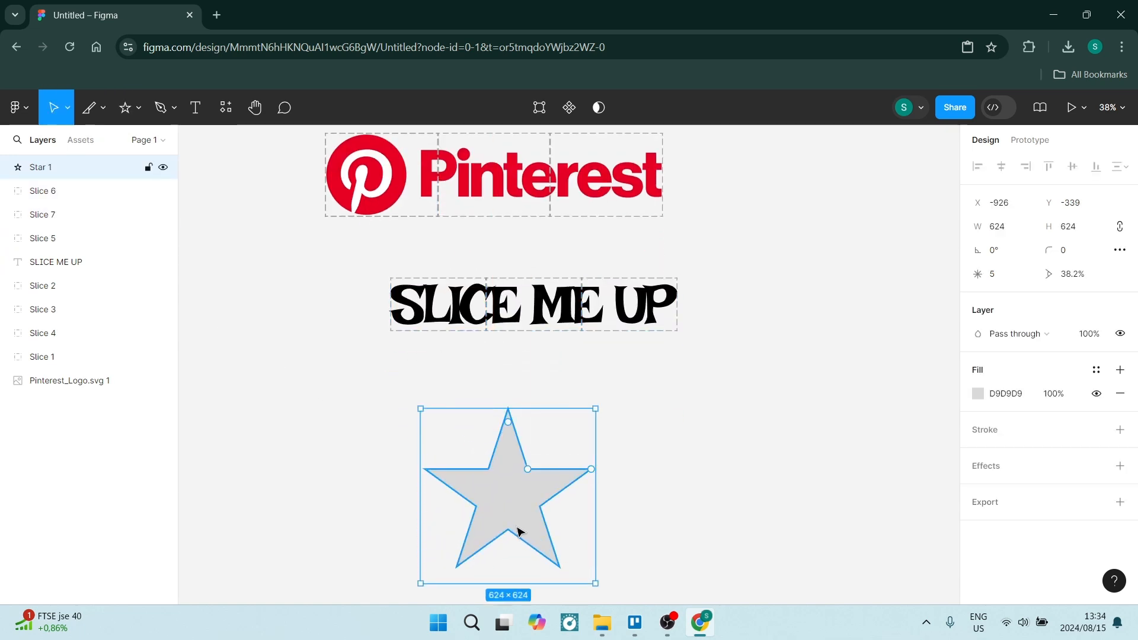
drag(514, 496, 541, 463)
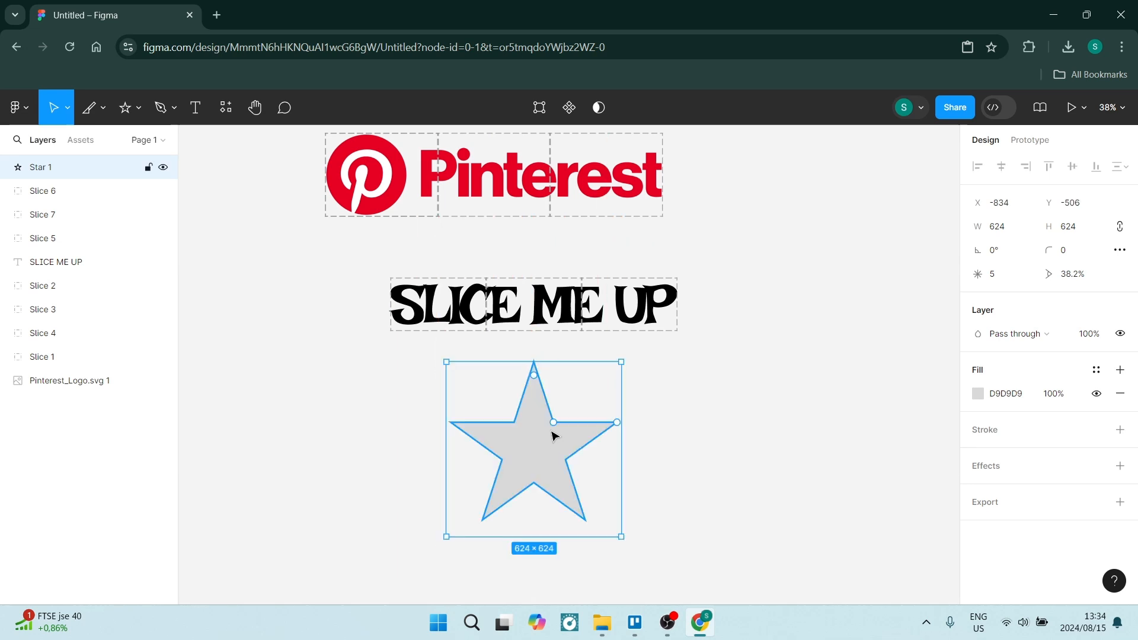
Add a red FF0000 stroke with a weight of 7 to the star.
click(1012, 431)
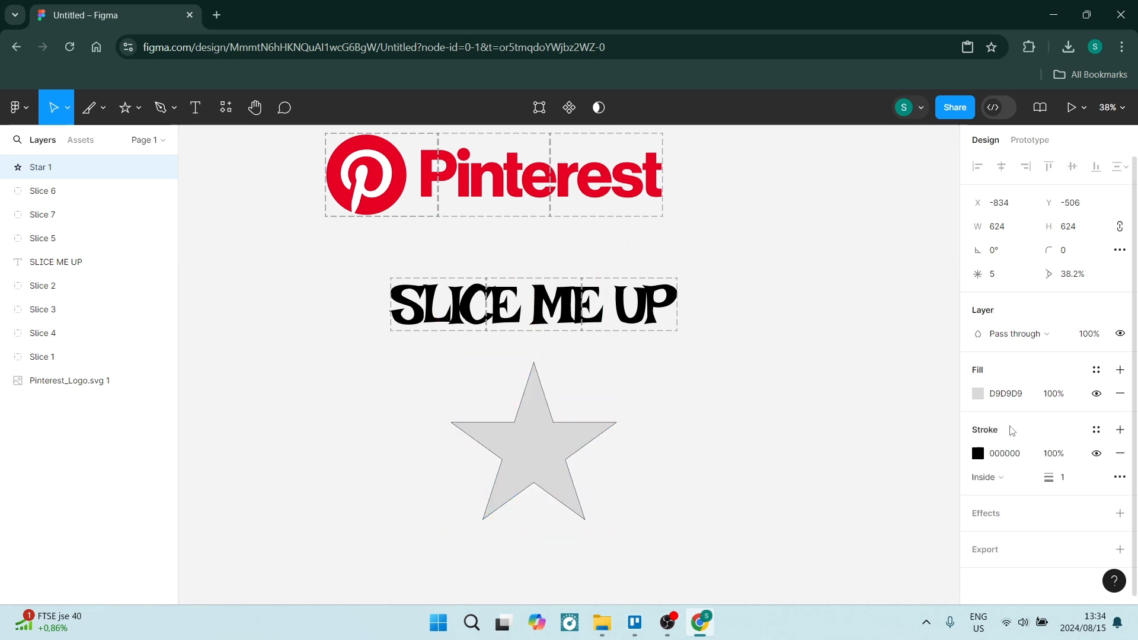
click(978, 453)
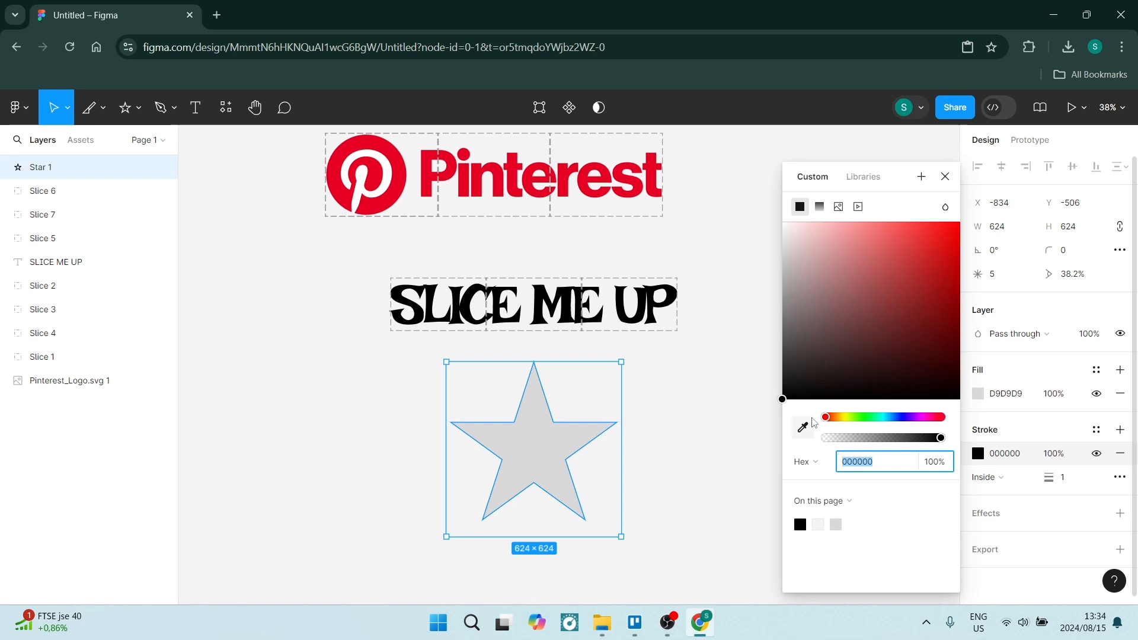
mouse_move(818, 395)
mouse_down()
mouse_move(959, 237)
mouse_move(960, 221)
mouse_up()
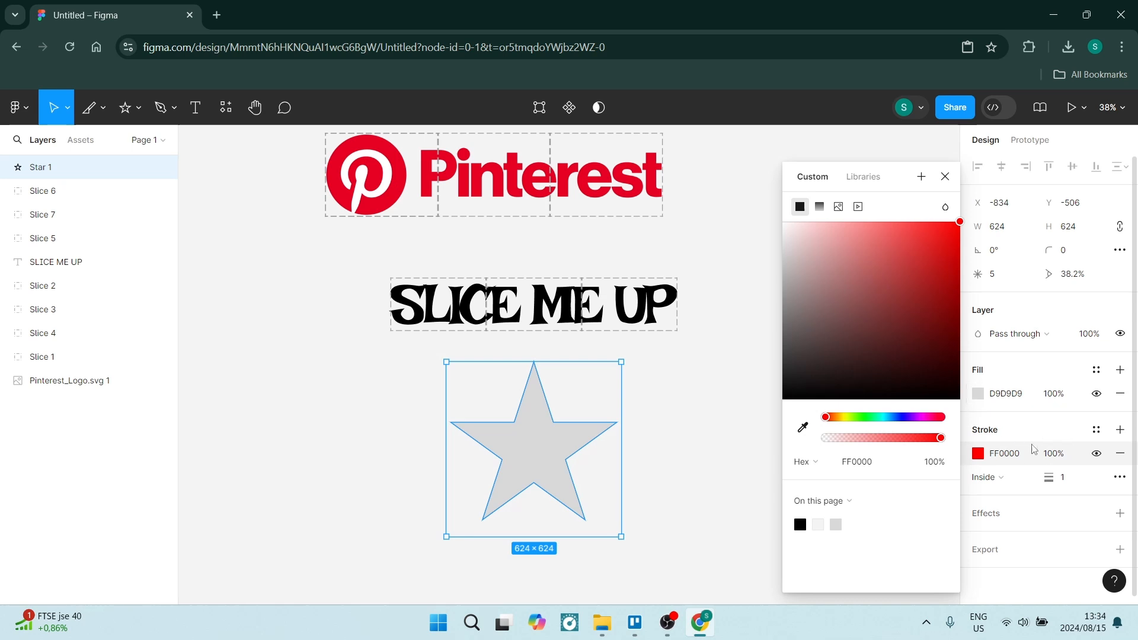
drag(1049, 476, 1054, 477)
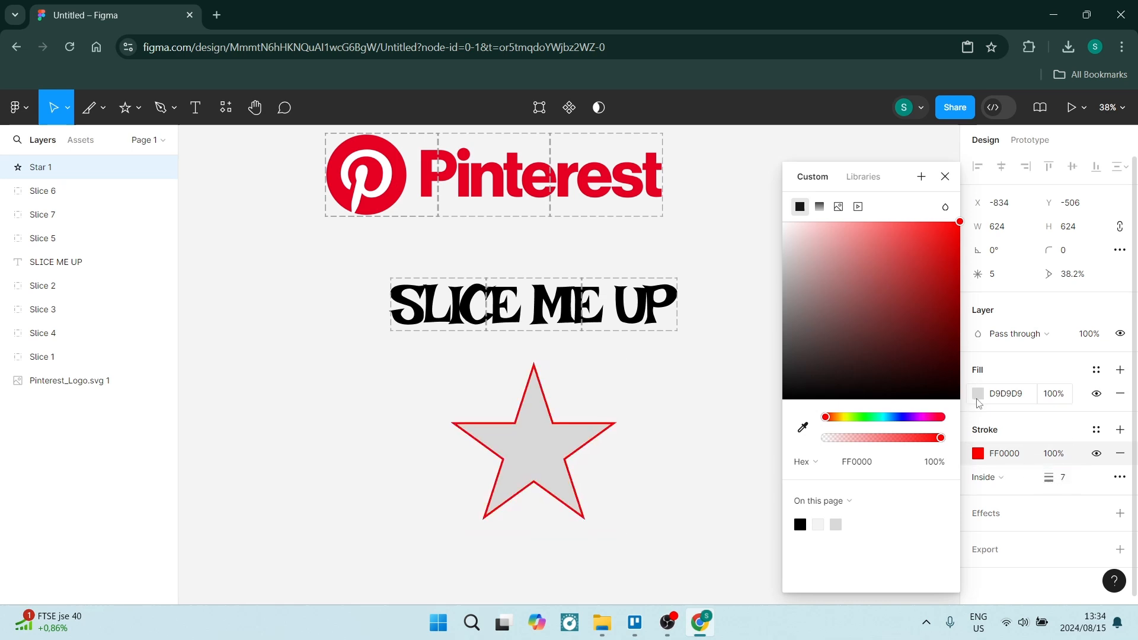
click(1008, 377)
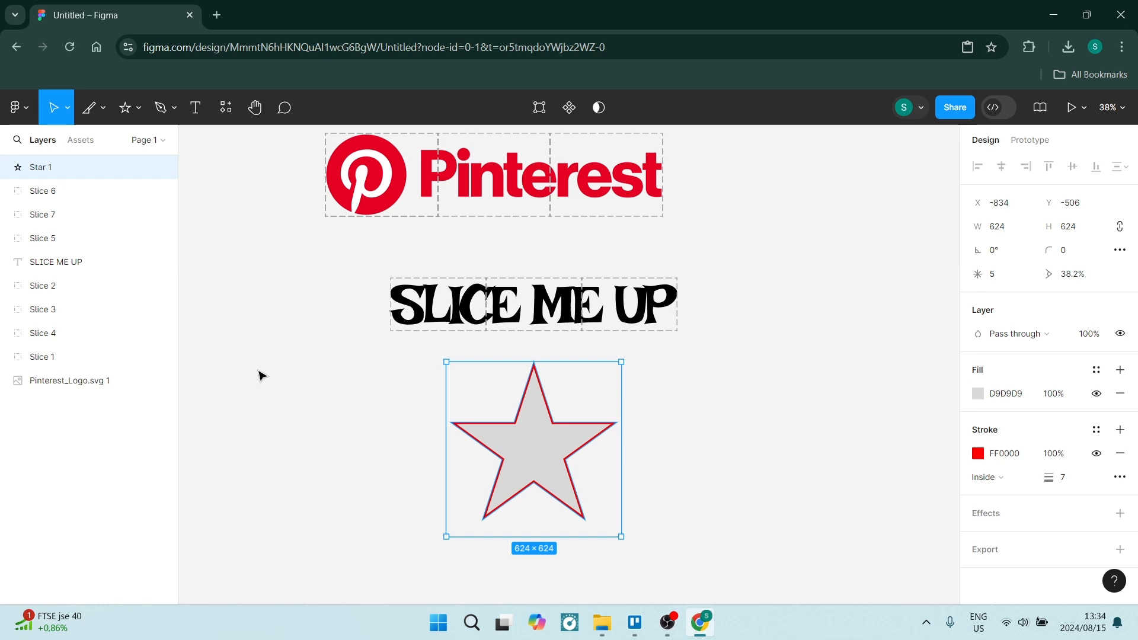
Draw a slice about 299 × 243 in the empty area beside the text and set the star's size to 600 × 600.
key(s)
drag(221, 287, 306, 354)
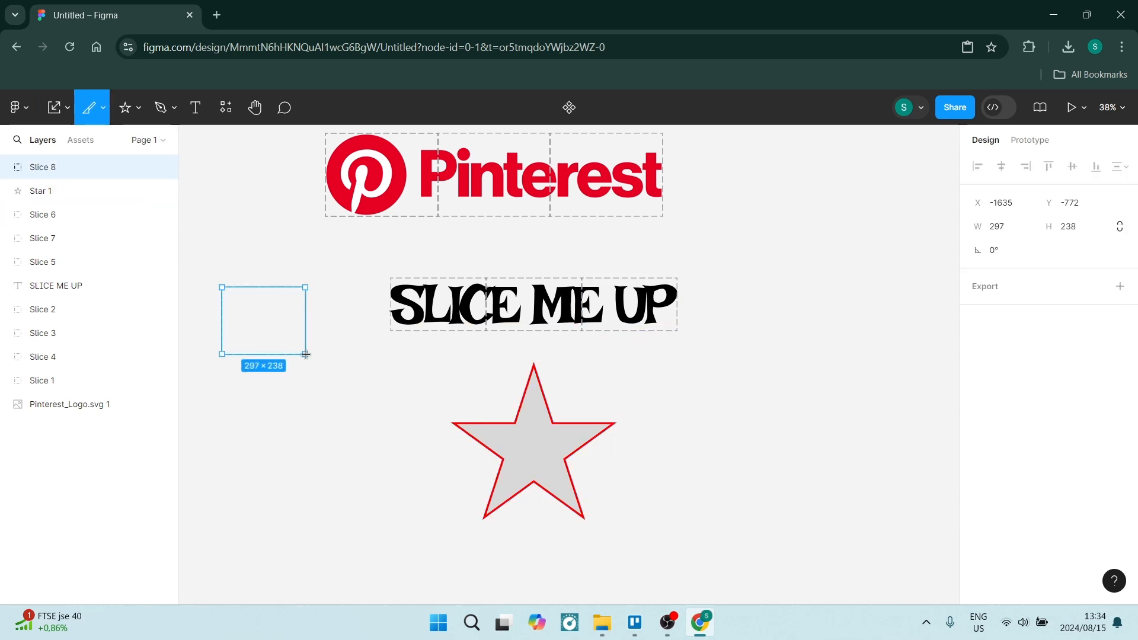
click(511, 454)
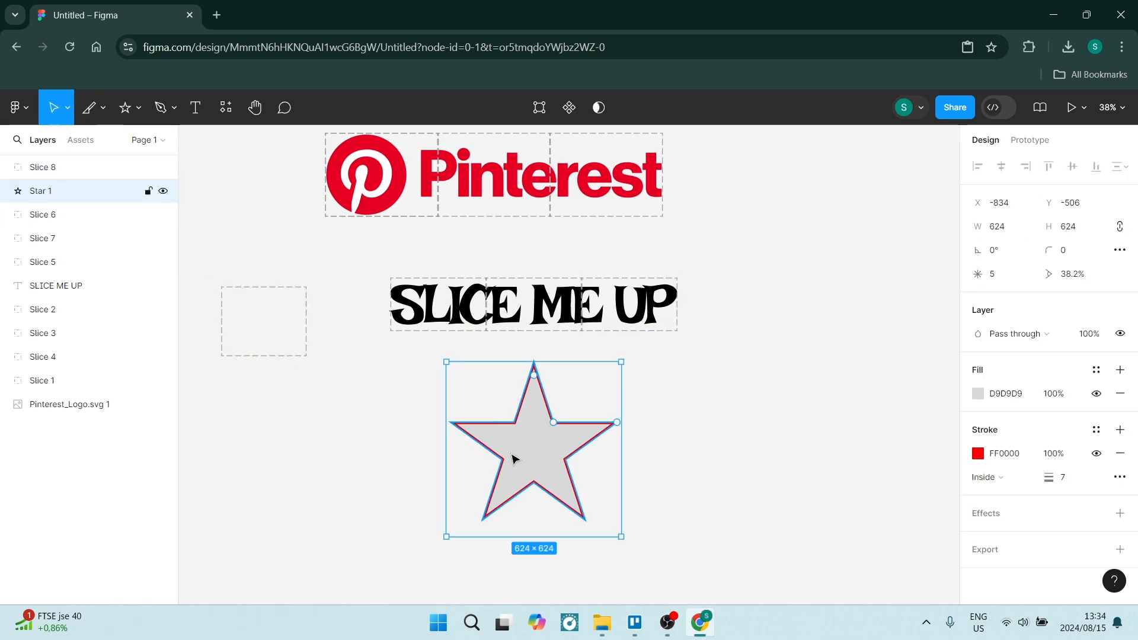
click(993, 228)
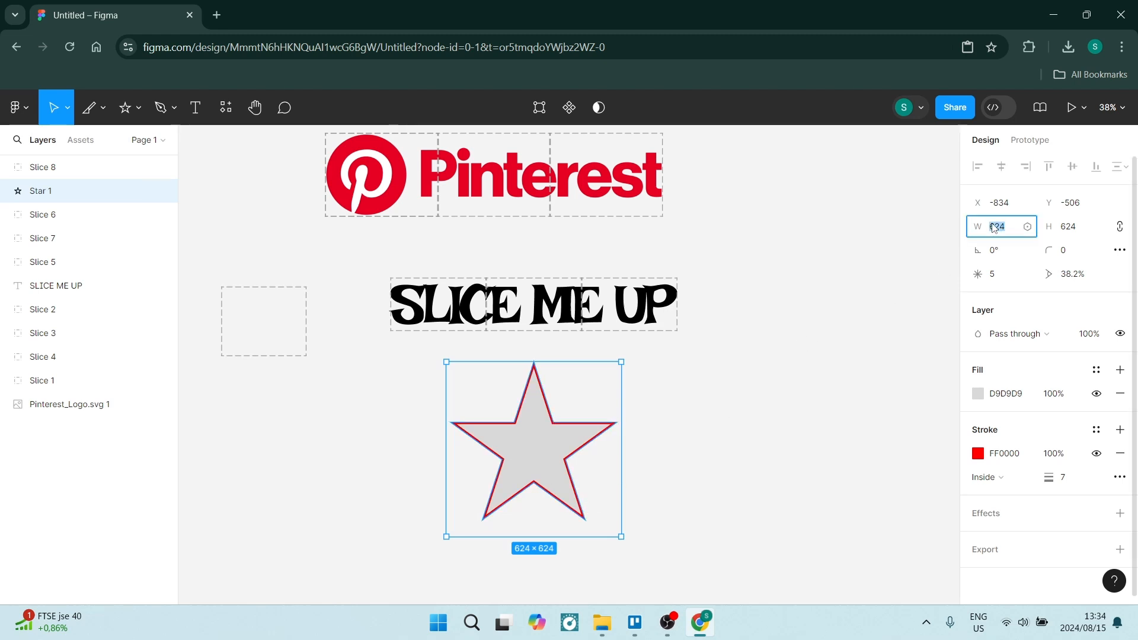
text(600)
key(Return)
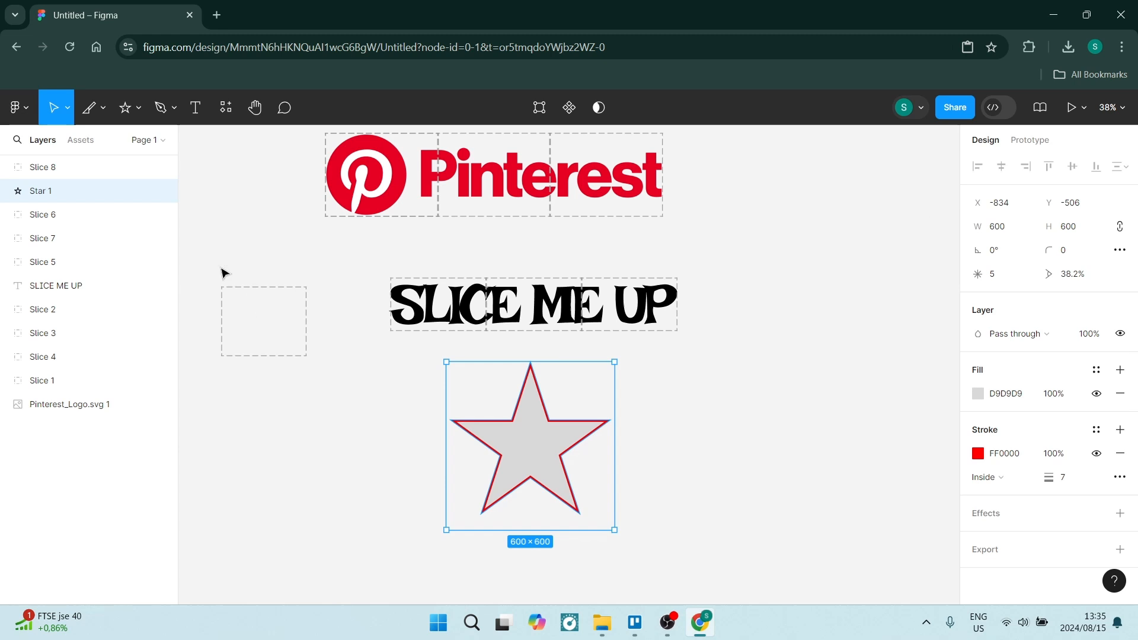
Set the new empty slice's width and height to 200.
drag(205, 256, 277, 368)
click(1006, 228)
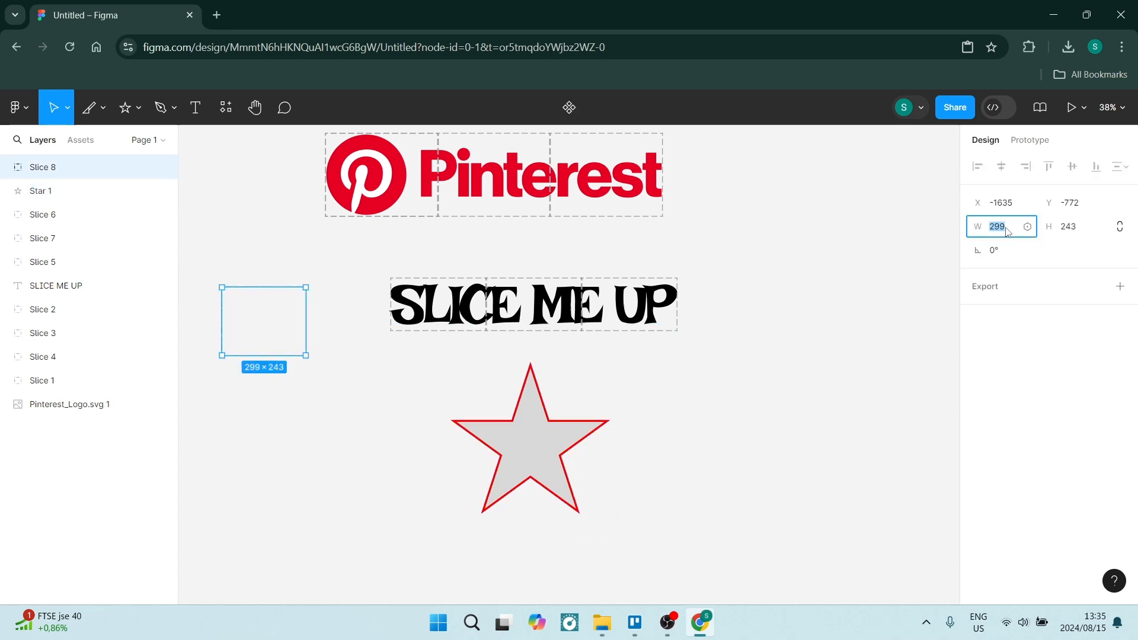
key(Return)
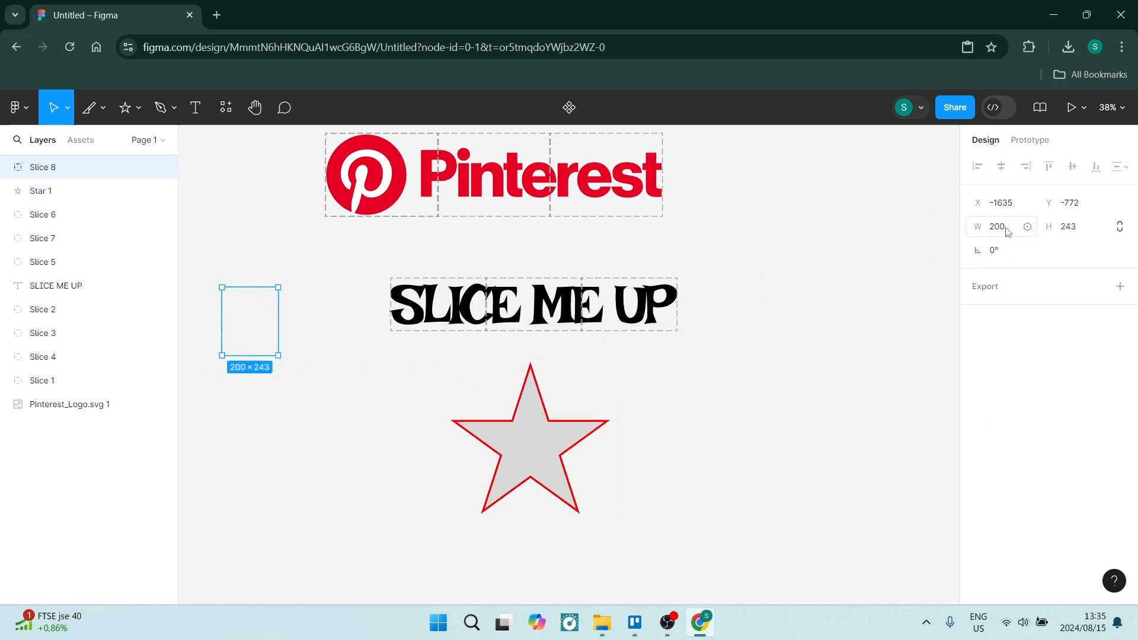
click(1072, 227)
text(200)
key(Return)
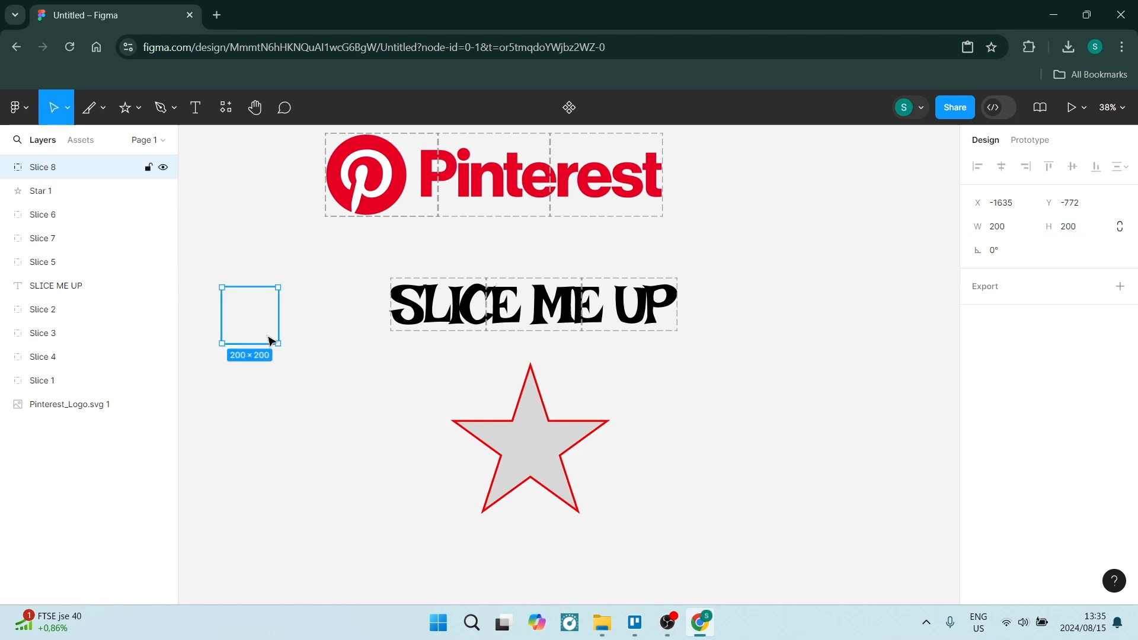
Move the 200 × 200 slice onto the star and duplicate it to cover the star's top row and left column.
drag(236, 321, 581, 399)
key(ctrl+d)
click(480, 391)
key(ctrl+d)
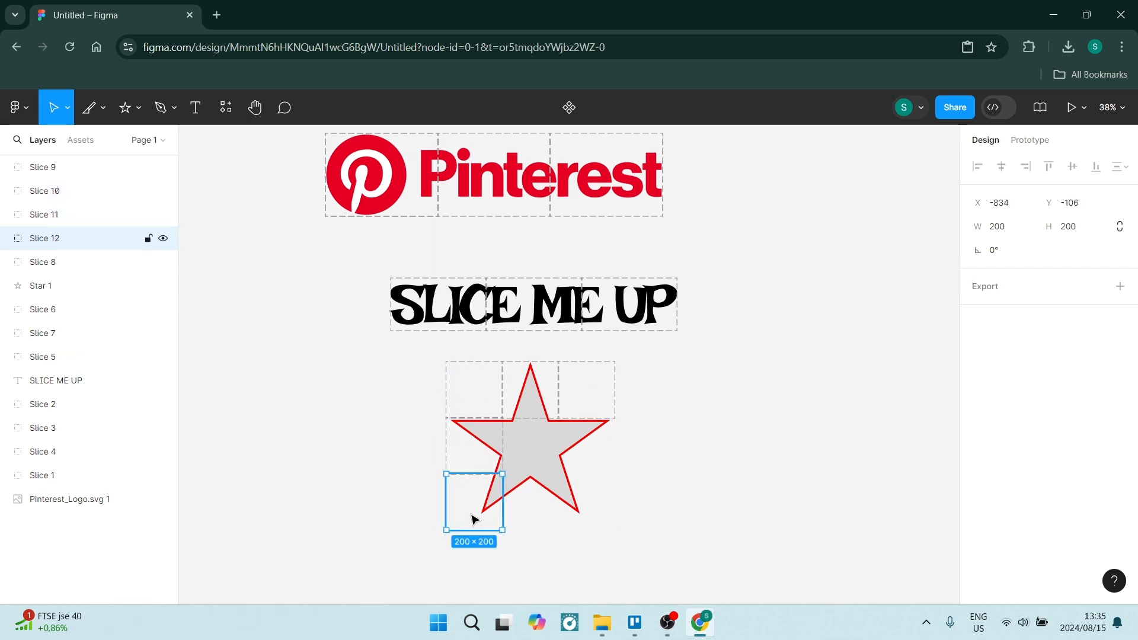
Duplicate the 200 × 200 slice into the four remaining cells to complete a 3 × 3 grid over the star.
key(ctrl+d)
drag(475, 395, 532, 450)
key(ctrl+d)
drag(483, 398, 531, 506)
key(ctrl+d)
drag(476, 394, 588, 507)
click(668, 510)
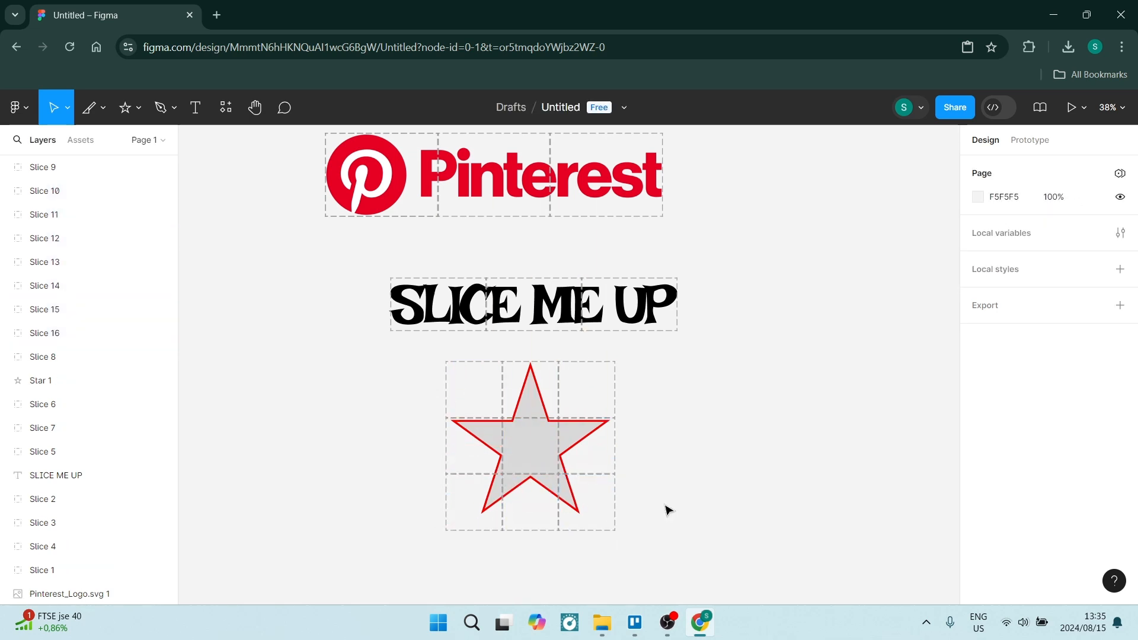
Select the star together with all nine slices covering it.
drag(388, 357, 682, 556)
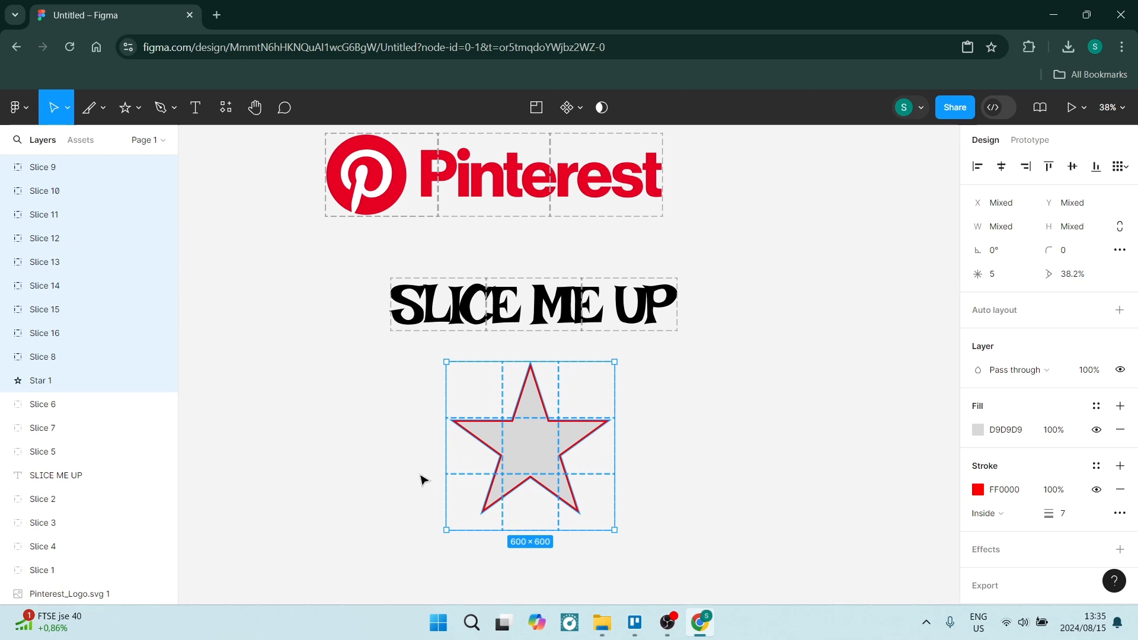
ctrl+scroll(524, 422, up, 3)
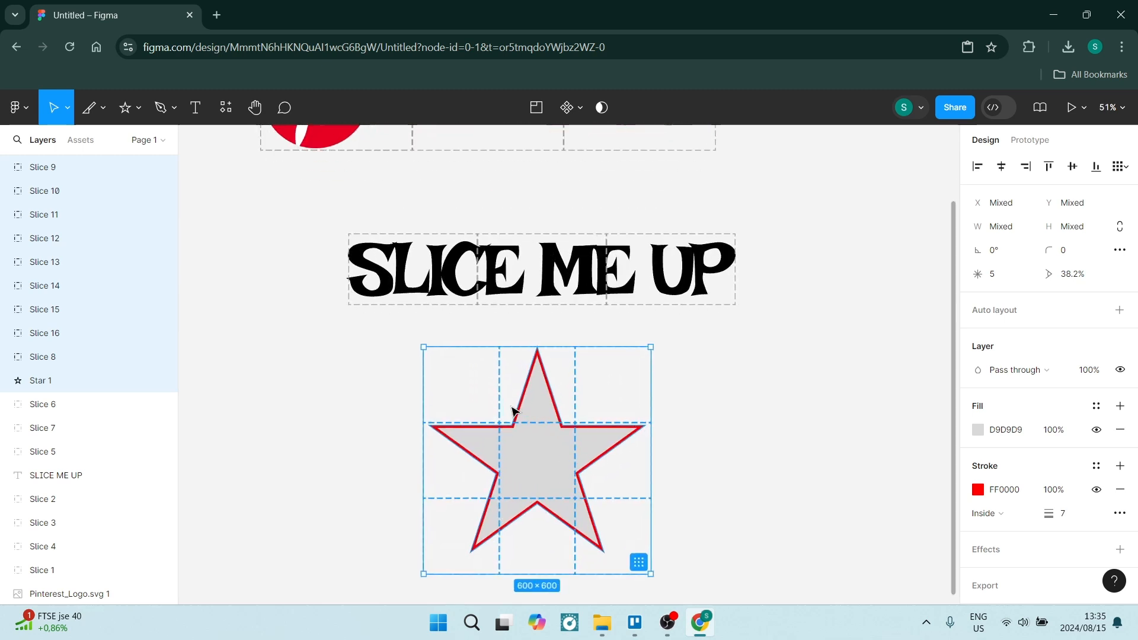